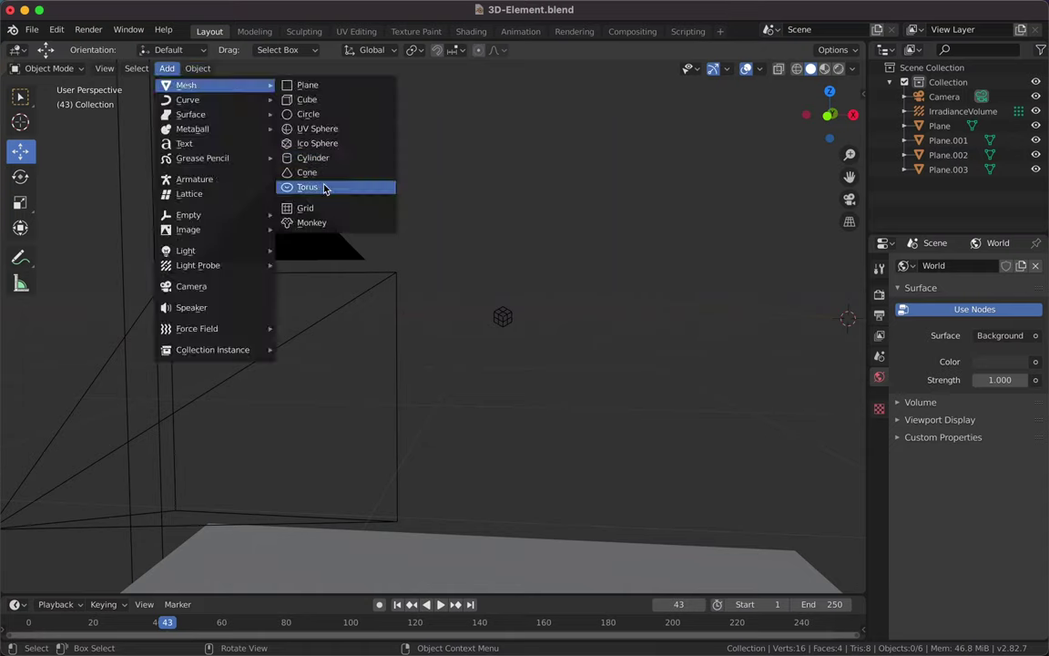
# - Rotate the torus 90° to face the view and toggle three-button mouse emulation in Preferences
pyautogui.press('r')
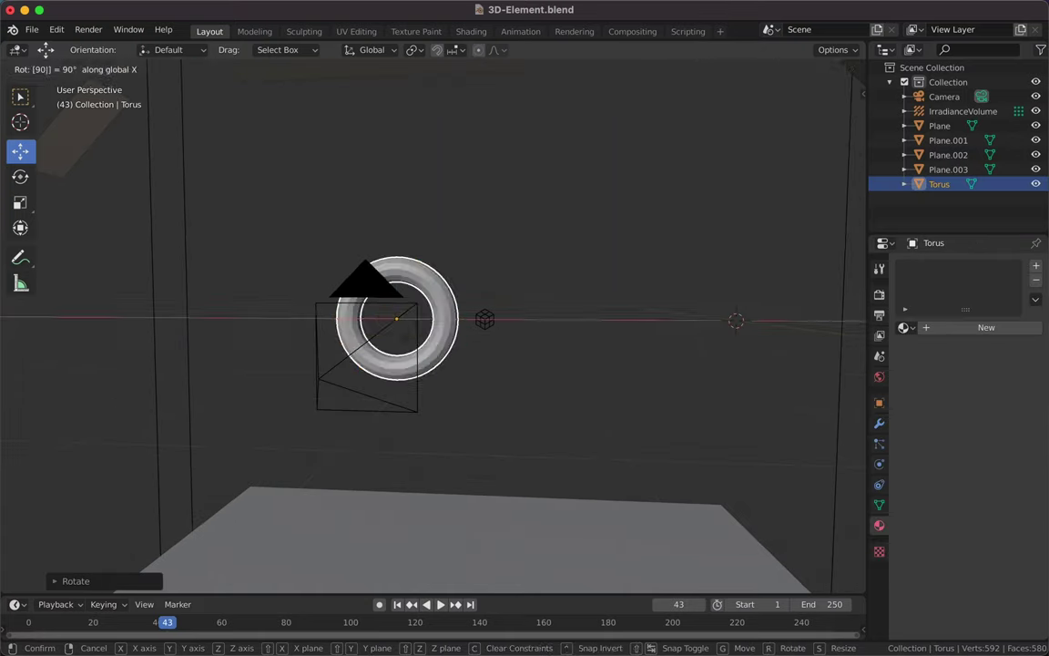
pyautogui.press('Return')
pyautogui.click(57, 30)
pyautogui.click(57, 219)
pyautogui.click(403, 154)
pyautogui.click(314, 186)
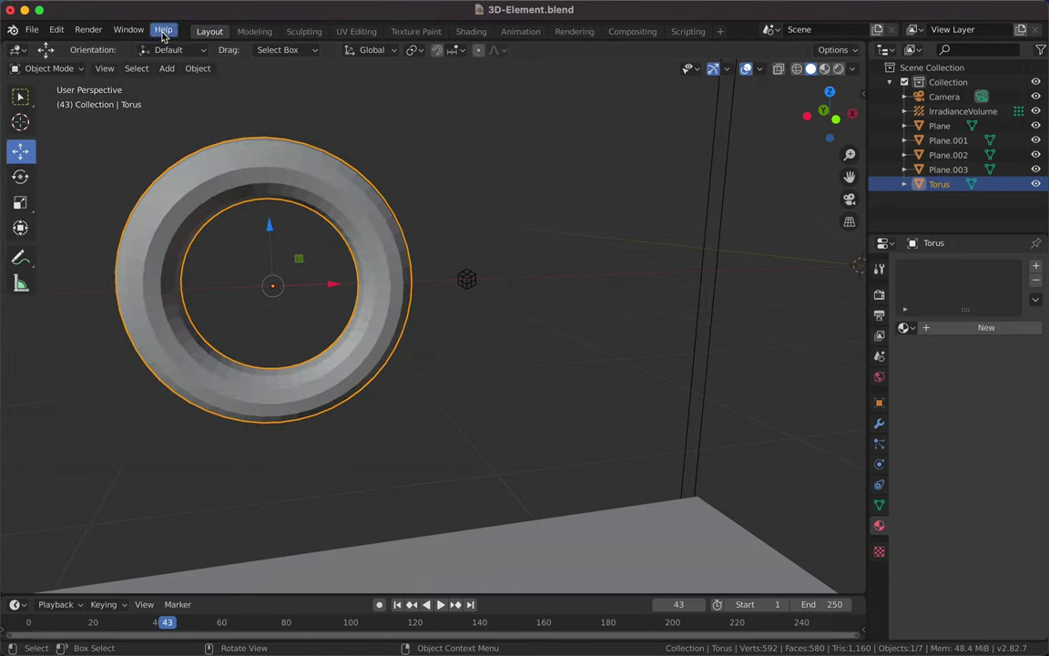
# - Shade the torus smooth and switch the viewport to wireframe
pyautogui.click(198, 68)
pyautogui.click(258, 358)
pyautogui.scroll(2, 333, 209)
pyautogui.scroll(-5, 333, 209)
pyautogui.click(797, 68)
# - Add a material and a Decimate modifier with ratio around 0.75
pyautogui.click(986, 327)
pyautogui.click(878, 423)
pyautogui.click(968, 265)
pyautogui.click(740, 362)
pyautogui.hotkey('ctrl', 'z')
pyautogui.click(968, 265)
pyautogui.click(759, 506)
pyautogui.hotkey('ctrl', 'z')
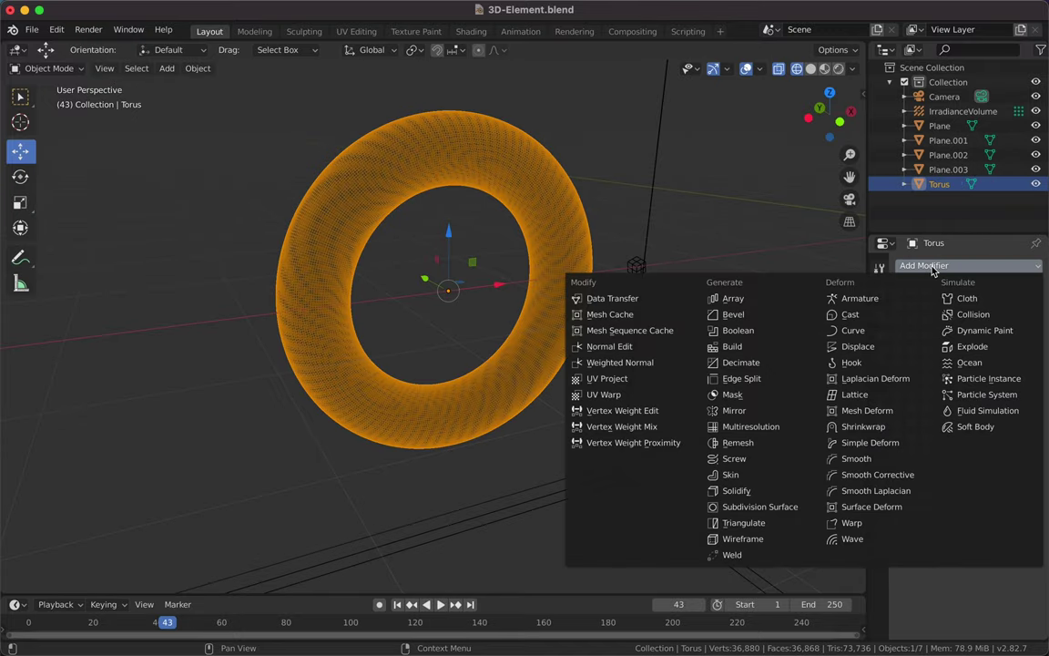
pyautogui.click(968, 265)
pyautogui.click(741, 362)
pyautogui.scroll(5, 417, 196)
pyautogui.moveTo(965, 345); pyautogui.dragTo(1011, 345)
# - Add a Displace modifier with a new texture, initially set to Blend
pyautogui.click(968, 265)
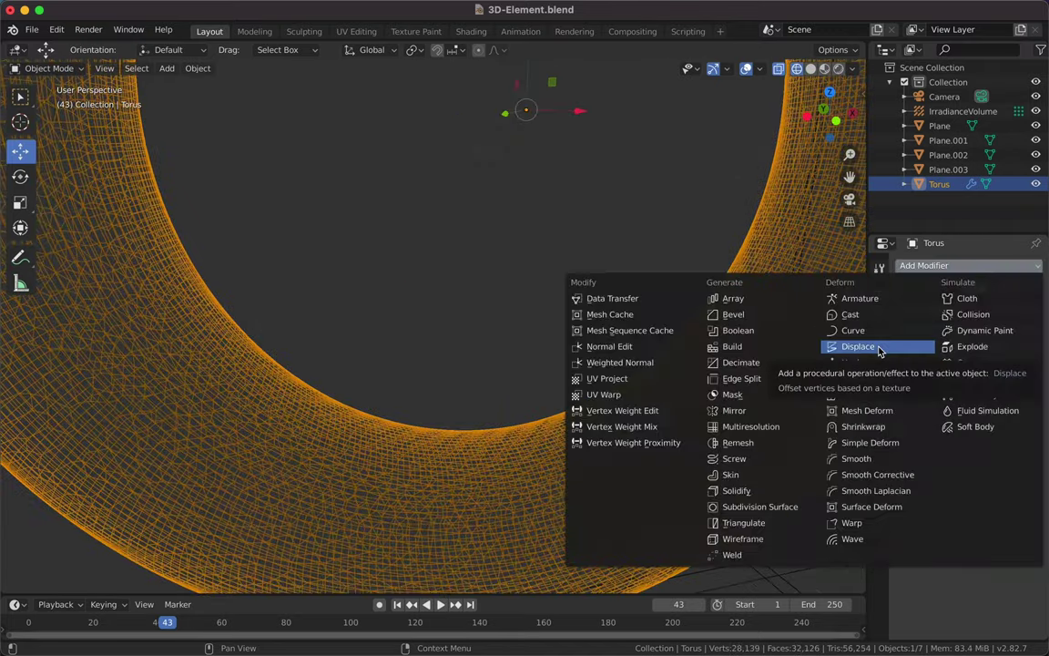
pyautogui.click(858, 346)
pyautogui.click(966, 479)
pyautogui.click(878, 551)
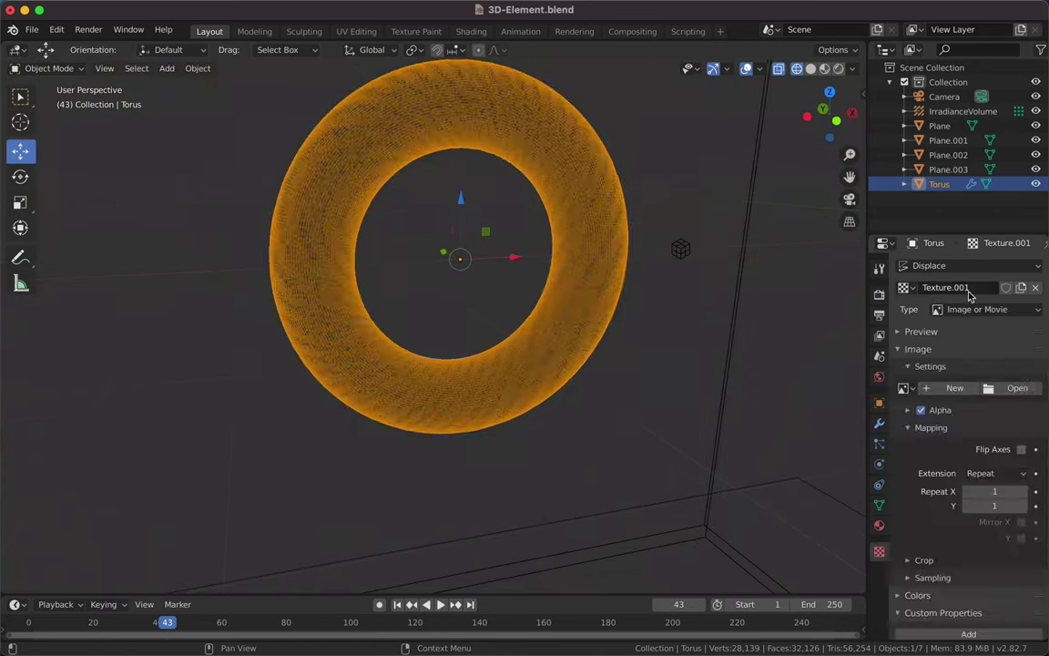
pyautogui.click(988, 309)
pyautogui.click(978, 314)
# - Try Distorted Noise, Marble, Musgrave, Noise and Voronoi textures, settling on Clouds
pyautogui.click(965, 375)
pyautogui.click(987, 309)
pyautogui.click(965, 417)
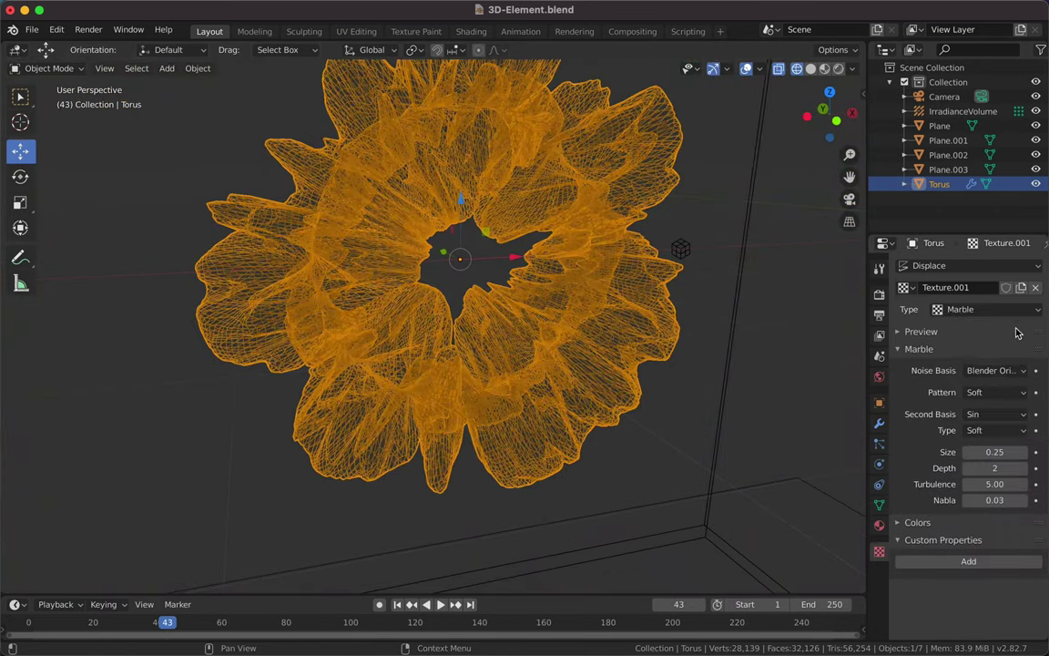
pyautogui.click(988, 309)
pyautogui.click(965, 430)
pyautogui.click(837, 69)
pyautogui.click(987, 309)
pyautogui.click(965, 445)
pyautogui.click(987, 309)
pyautogui.click(965, 473)
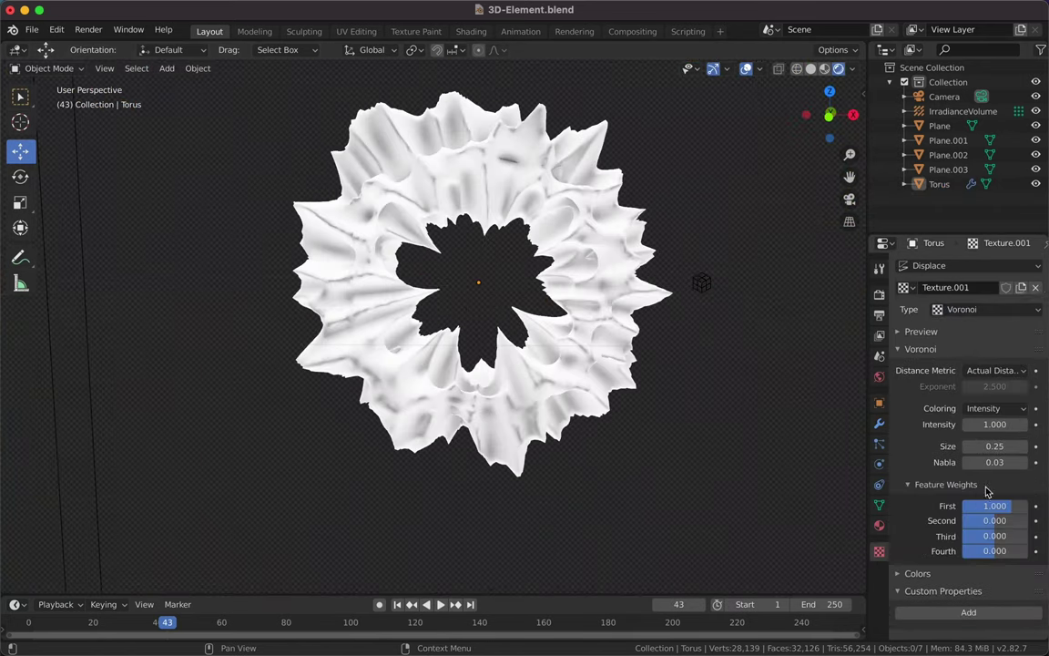
pyautogui.click(970, 361)
# - Set the Clouds texture Size to 0.3
pyautogui.click(918, 349)
pyautogui.click(921, 331)
pyautogui.scroll(-1, 965, 383)
pyautogui.moveTo(994, 529)
pyautogui.mouseDown()
pyautogui.moveTo(981, 531)
pyautogui.moveTo(1034, 546)
pyautogui.moveTo(984, 561)
pyautogui.mouseUp()
pyautogui.click(981, 530)
pyautogui.write('0.3')
pyautogui.press('Return')
pyautogui.click(879, 424)
pyautogui.click(925, 265)
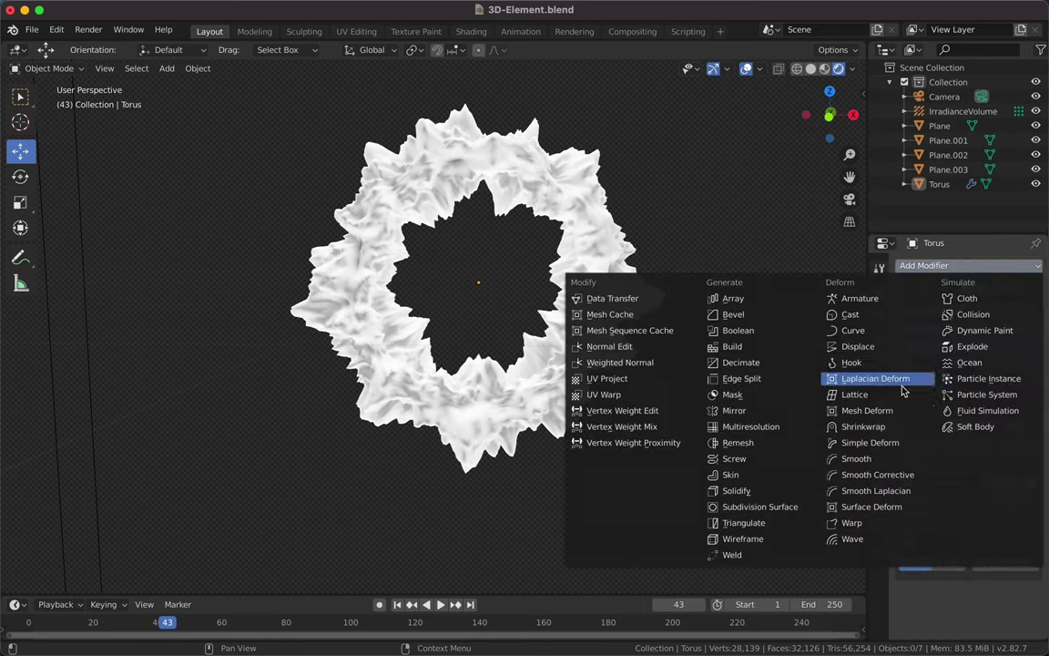
# - Open the torus material settings and turn the bottom timeline area into a Shader Editor
pyautogui.click(939, 184)
pyautogui.click(878, 525)
pyautogui.click(943, 515)
pyautogui.moveTo(432, 597); pyautogui.dragTo(433, 445)
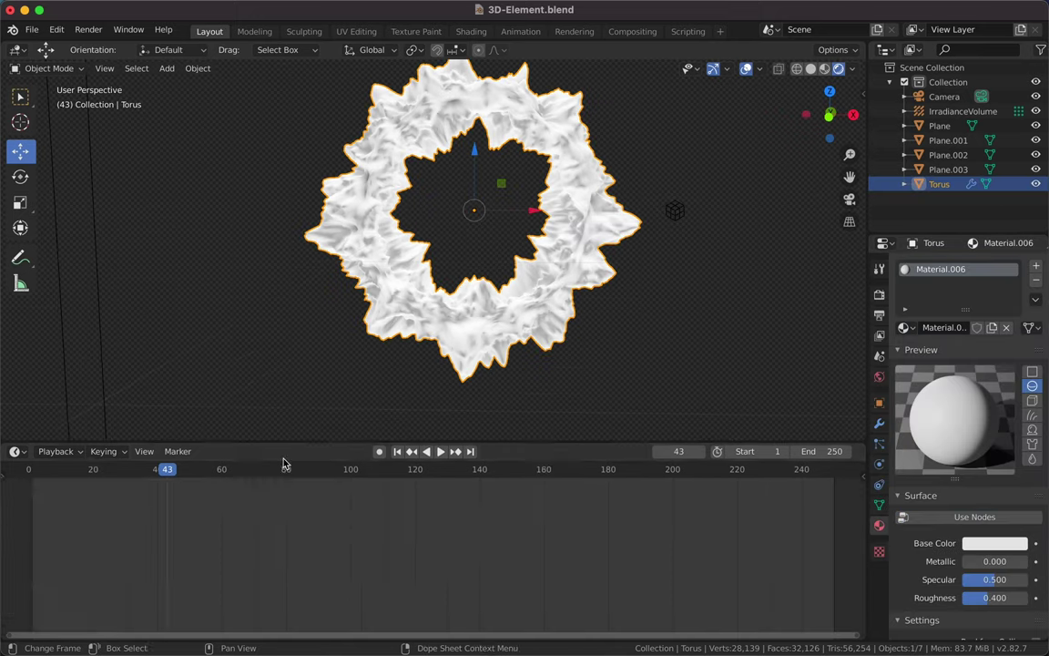
pyautogui.click(14, 451)
pyautogui.click(54, 510)
# - Try a Glass BSDF node fed by the Principled BSDF, then unlink it
pyautogui.click(180, 450)
pyautogui.click(314, 326)
pyautogui.click(232, 547)
pyautogui.moveTo(246, 529)
pyautogui.mouseDown()
pyautogui.moveTo(503, 561)
pyautogui.moveTo(529, 538)
pyautogui.mouseUp()
pyautogui.moveTo(492, 593); pyautogui.dragTo(487, 593)
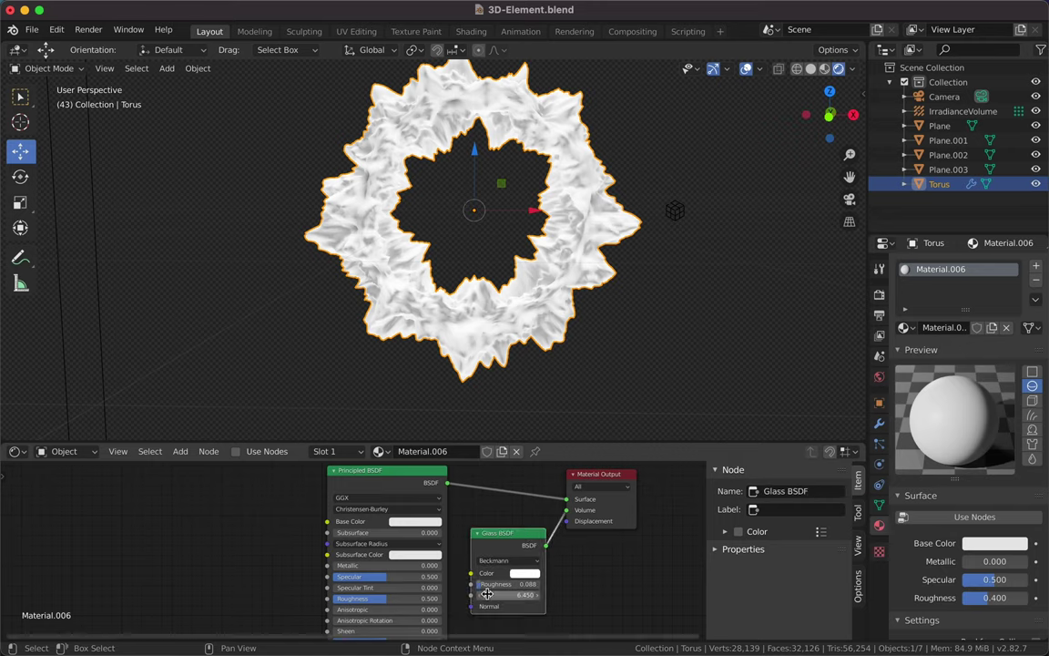
pyautogui.moveTo(472, 492); pyautogui.dragTo(471, 572)
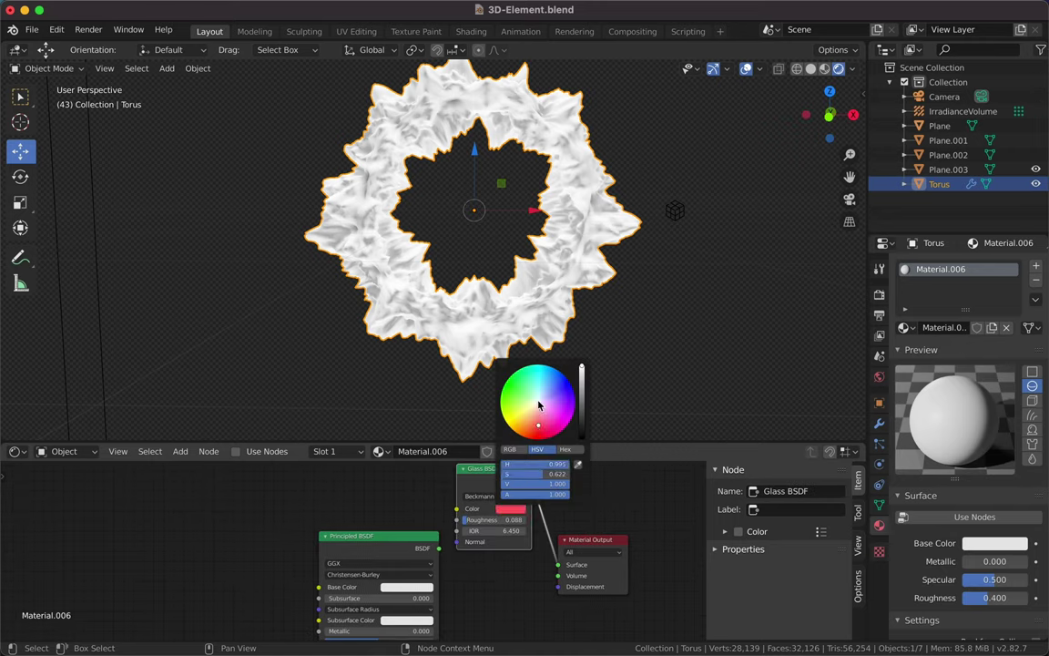
pyautogui.scroll(-4, 663, 402)
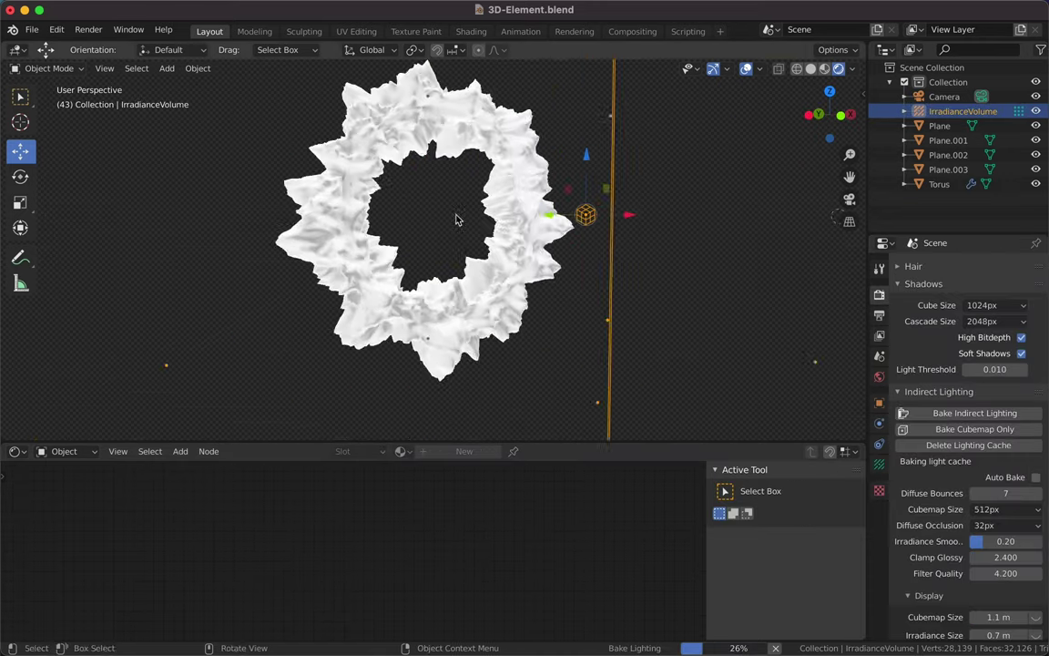
pyautogui.moveTo(457, 508); pyautogui.dragTo(451, 531)
pyautogui.moveTo(510, 509); pyautogui.dragTo(196, 574)
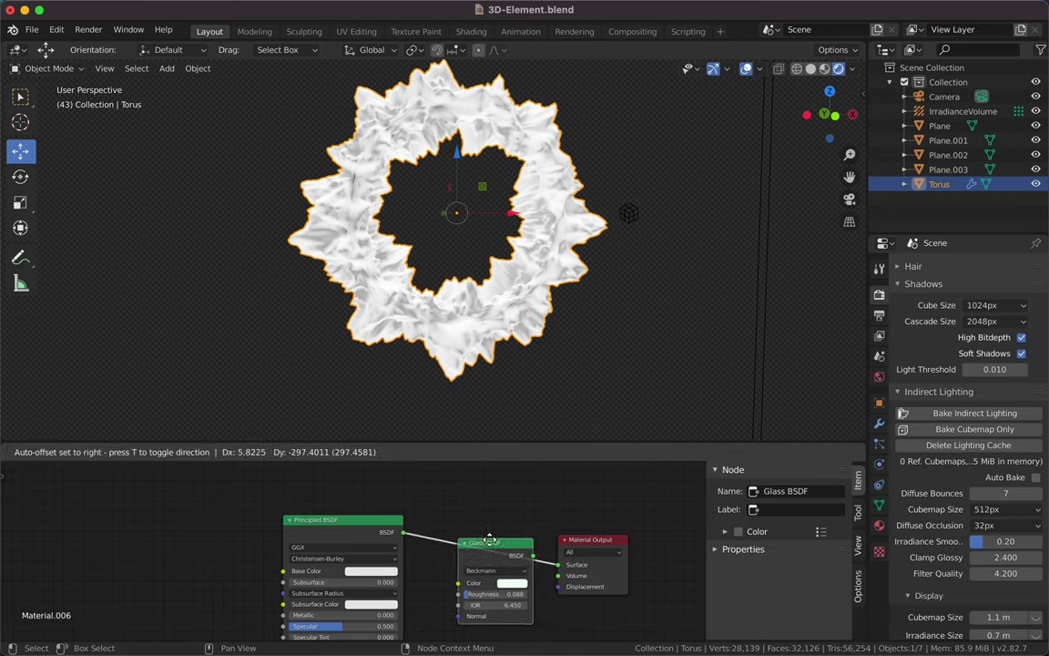
pyautogui.scroll(-2, 300, 574)
# - Darken the Principled BSDF base colour and raise Metallic to about 0.652
pyautogui.click(380, 530)
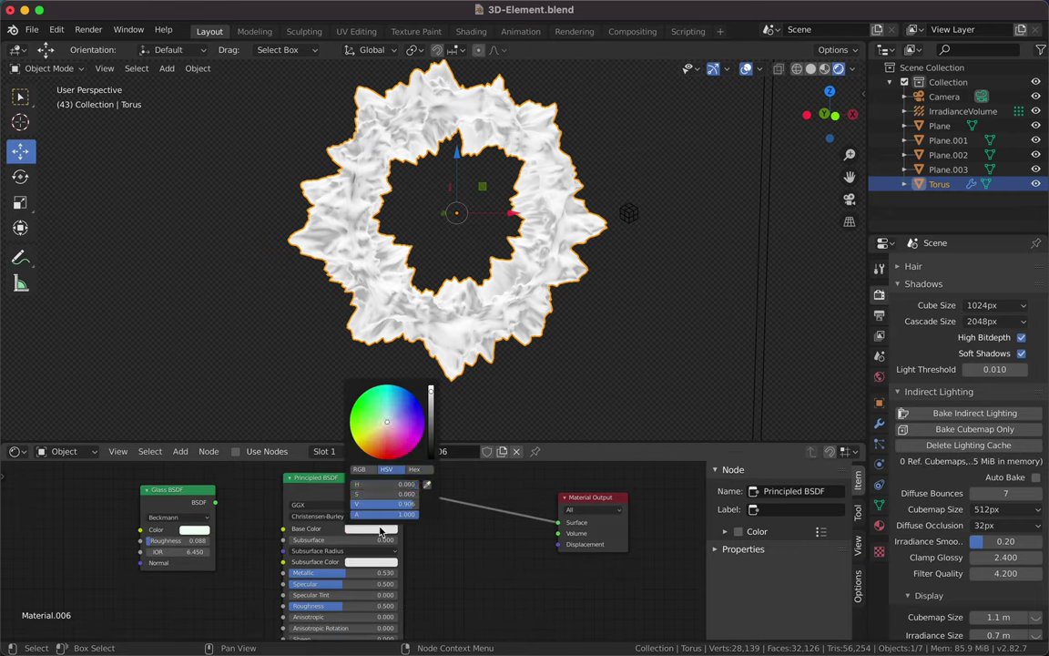
pyautogui.moveTo(421, 510); pyautogui.dragTo(378, 511)
pyautogui.scroll(-5, 468, 328)
pyautogui.click(879, 525)
pyautogui.scroll(5, 621, 306)
pyautogui.scroll(-3, 965, 410)
pyautogui.moveTo(974, 361)
pyautogui.mouseDown()
pyautogui.moveTo(1011, 361)
pyautogui.moveTo(1015, 377)
pyautogui.mouseUp()
pyautogui.click(878, 294)
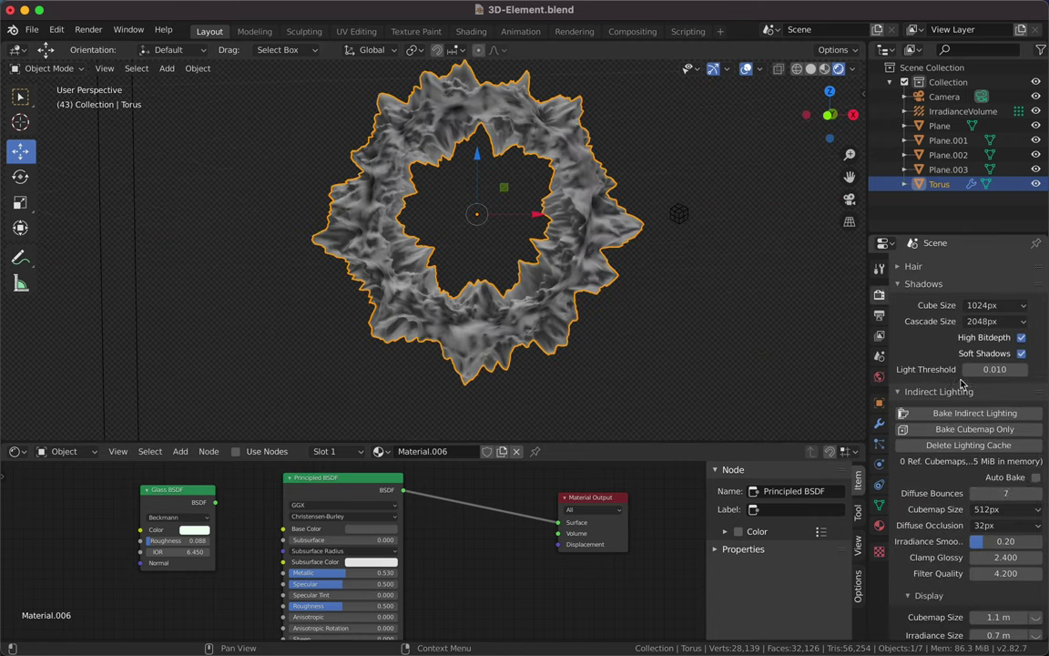
# - Set the Eevee cubemap size to 1024px and adjust the irradiance settings
pyautogui.click(1022, 511)
pyautogui.click(929, 590)
pyautogui.scroll(-3, 1002, 546)
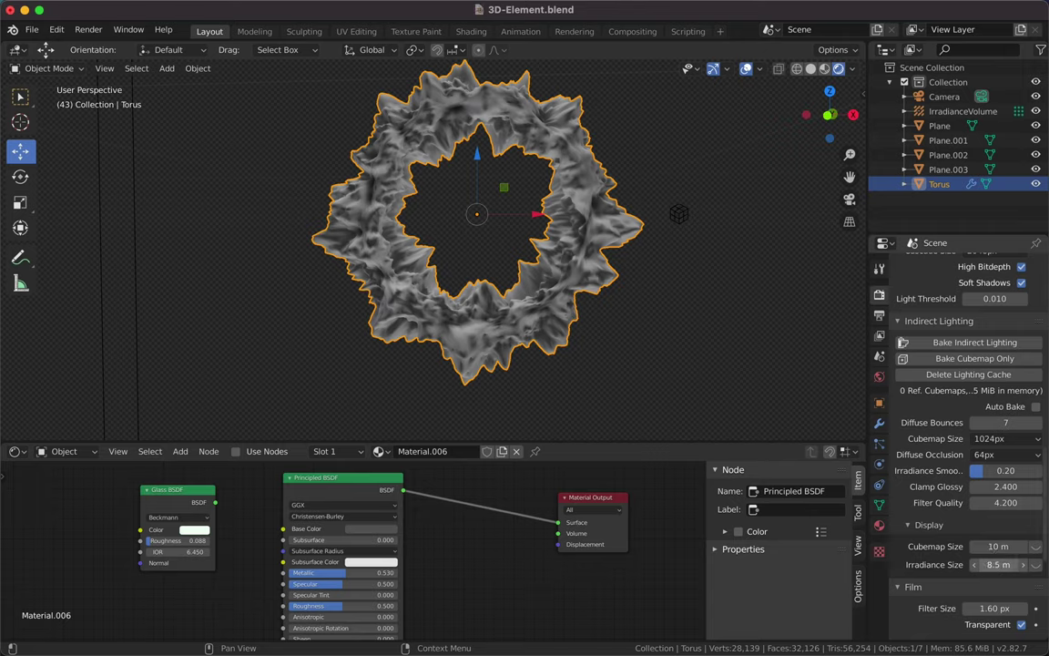
pyautogui.moveTo(1002, 566); pyautogui.dragTo(965, 565)
pyautogui.scroll(-8, 965, 455)
pyautogui.scroll(-1, 965, 455)
# - Toggle Simplify on and off, collapse it, and enable Freestyle
pyautogui.click(910, 442)
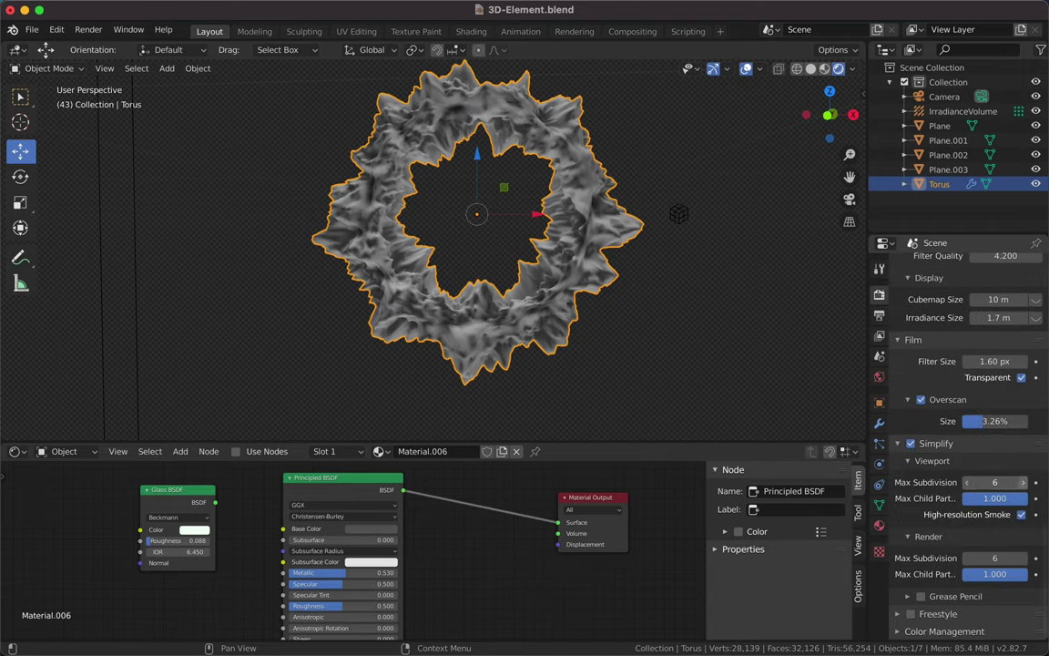
pyautogui.click(910, 442)
pyautogui.click(938, 442)
pyautogui.click(911, 614)
# - Enable Ambient Occlusion at 8.42 m distance and apply the torus's Decimate modifier
pyautogui.scroll(10, 938, 583)
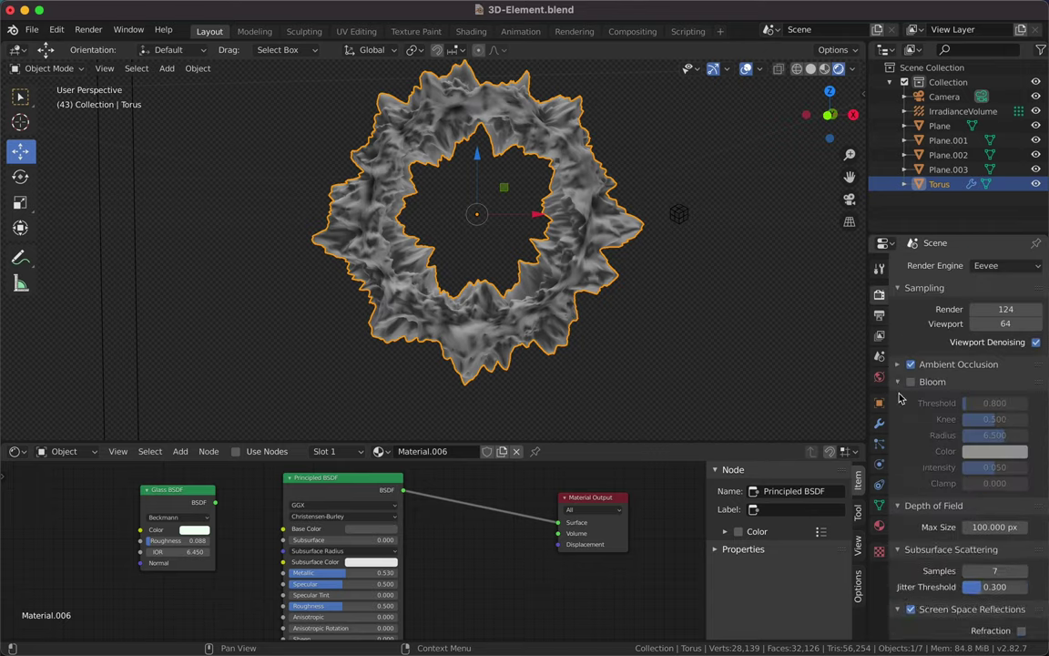
pyautogui.click(956, 363)
pyautogui.moveTo(1006, 385)
pyautogui.mouseDown()
pyautogui.moveTo(994, 385)
pyautogui.moveTo(1020, 385)
pyautogui.mouseUp()
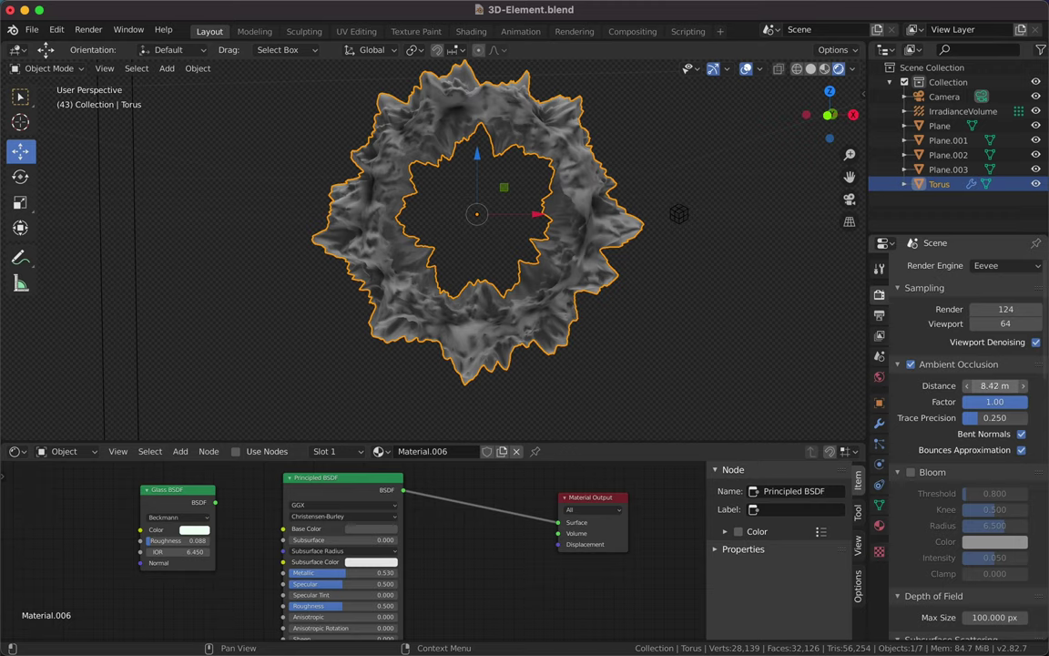
pyautogui.scroll(-8, 983, 367)
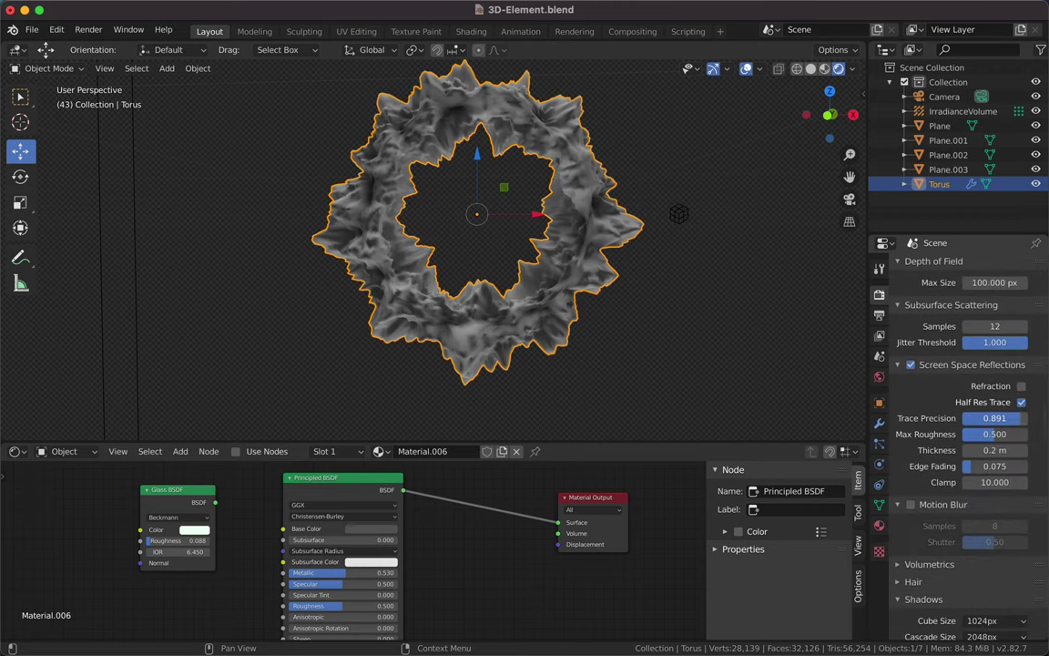
pyautogui.scroll(5, 474, 227)
pyautogui.scroll(-6, 474, 228)
pyautogui.click(879, 424)
pyautogui.click(927, 310)
# - Add a Subdivision Surface modifier to the torus and apply it
pyautogui.click(925, 265)
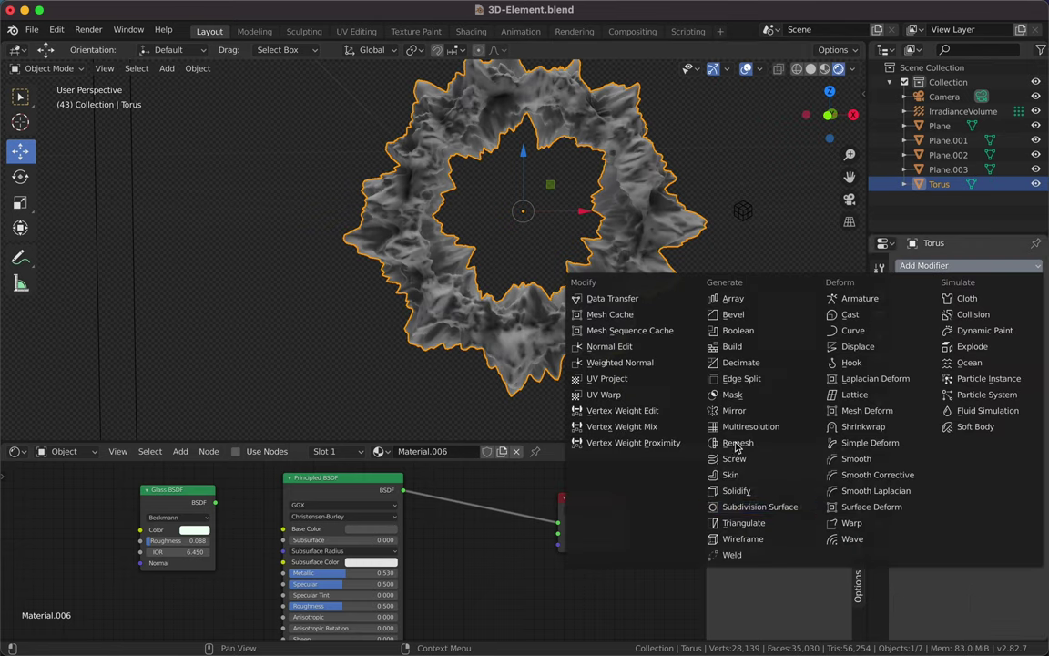
pyautogui.click(746, 506)
pyautogui.hotkey('ctrl', 'a')
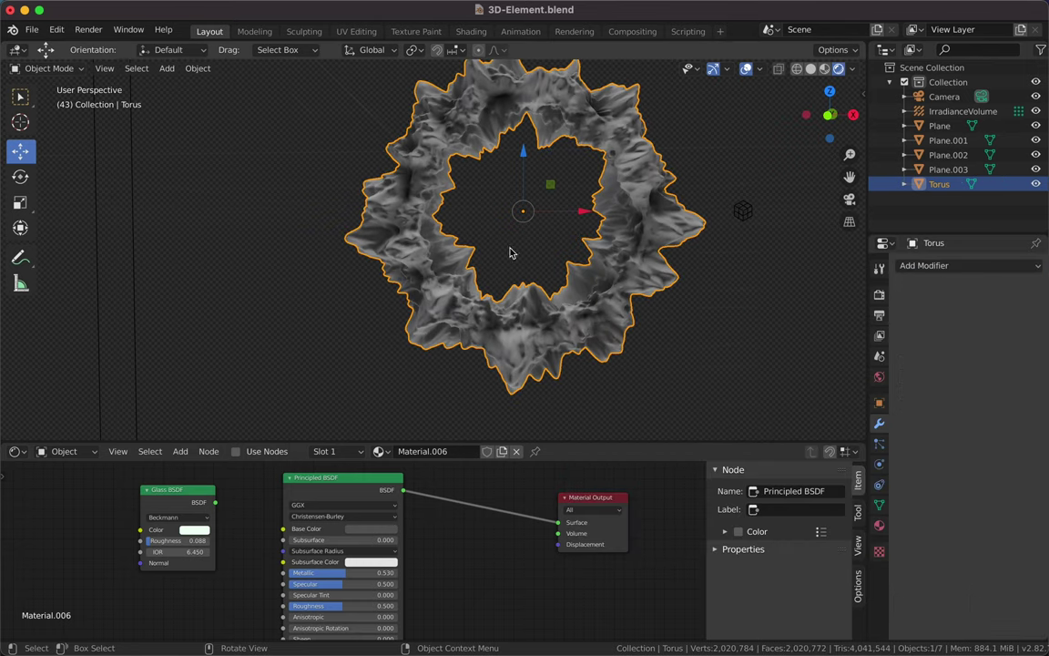
pyautogui.click(198, 68)
pyautogui.scroll(5, 526, 152)
pyautogui.scroll(-5, 527, 152)
# - Scale the torus up to 1.2824 in camera view and save under a new name
pyautogui.press('KP_0')
pyautogui.press('s')
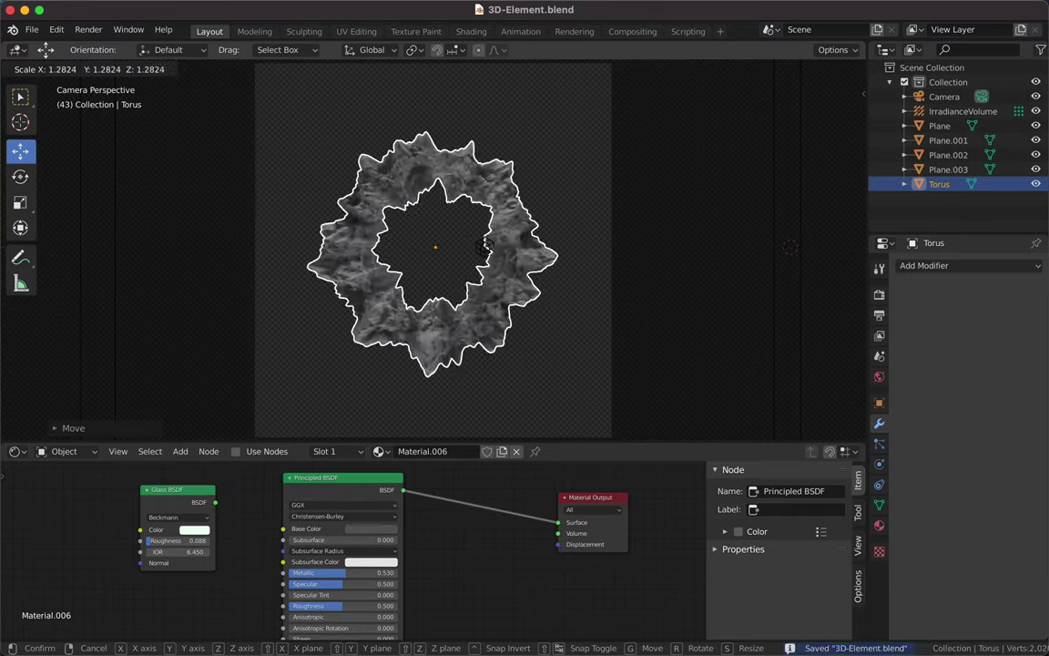
pyautogui.click(547, 186)
pyautogui.hotkey('ctrl', 'alt', 's')
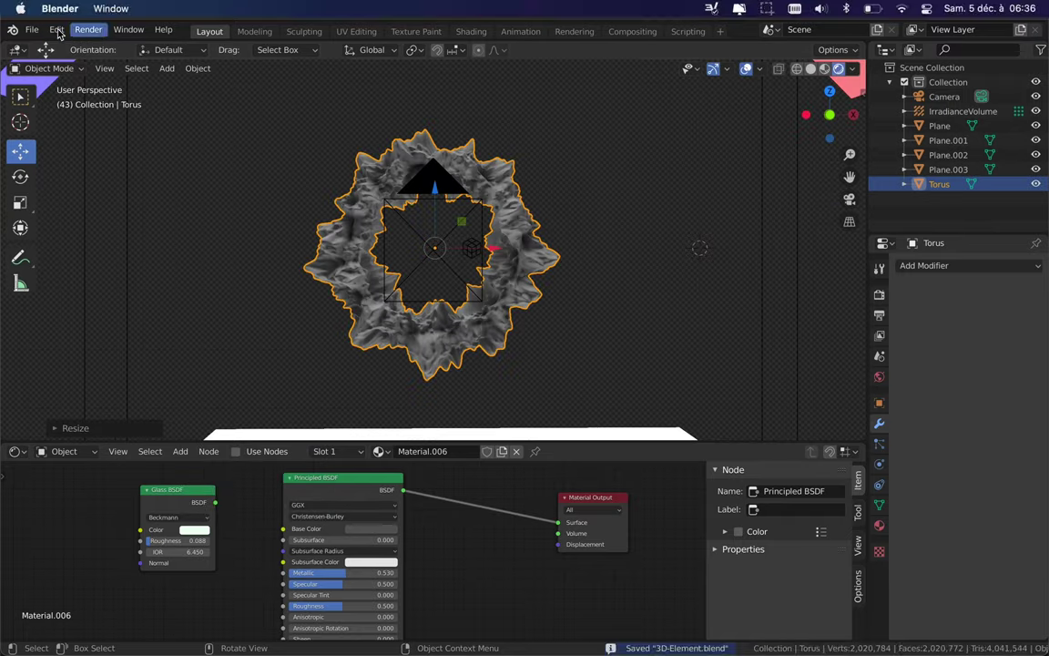
# - Replace the spiky torus with a new torus
pyautogui.press('Delete')
pyautogui.click(167, 68)
pyautogui.click(310, 200)
# - Rotate the new torus 90° on X and move it to the scene centre
pyautogui.press('r')
pyautogui.press('x')
pyautogui.press('9')
pyautogui.press('0')
pyautogui.press('Return')
pyautogui.moveTo(699, 246); pyautogui.dragTo(433, 247)
# - Add a Subdivision Surface modifier to the new torus
pyautogui.click(879, 314)
pyautogui.click(879, 423)
pyautogui.click(967, 265)
pyautogui.click(756, 499)
pyautogui.click(989, 265)
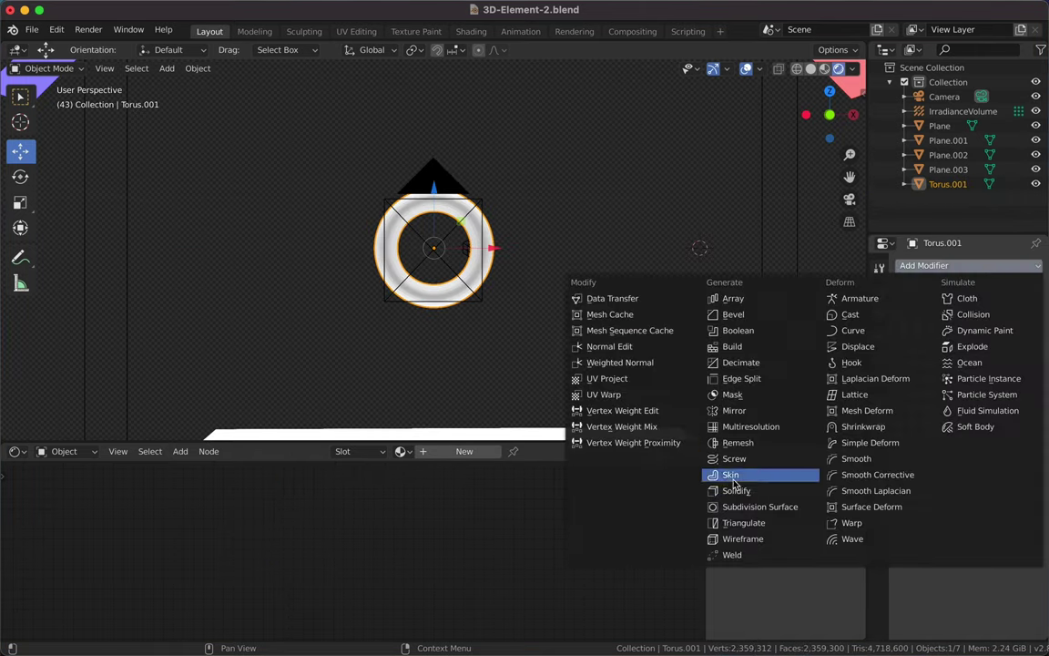
pyautogui.press('Escape')
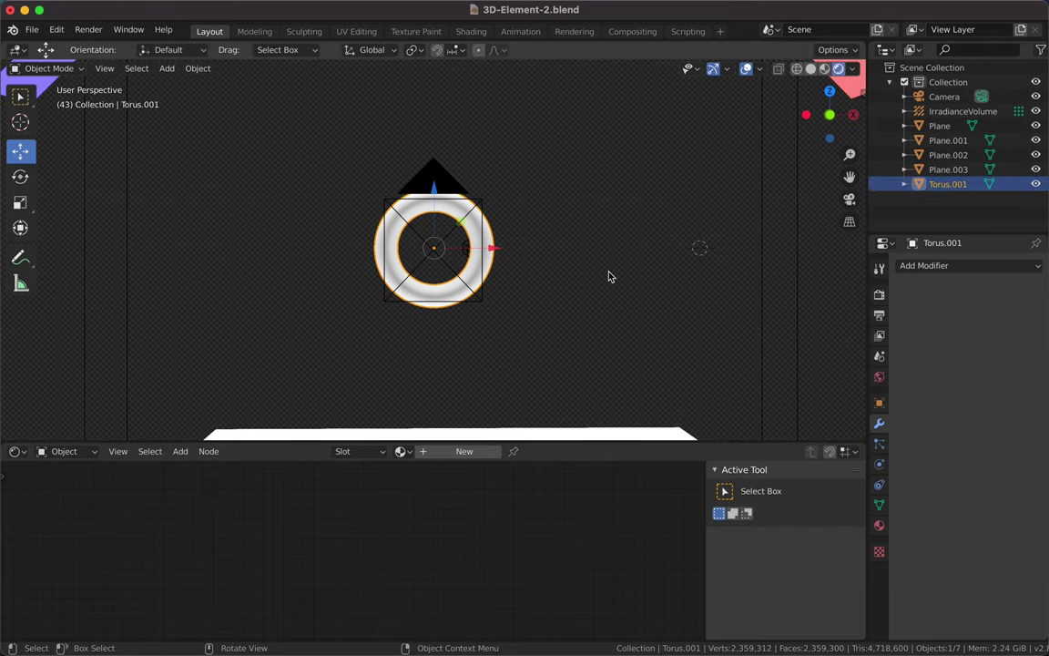
# - Add a Decimate modifier at ratio 0.8763 and apply it
pyautogui.click(967, 265)
pyautogui.click(752, 363)
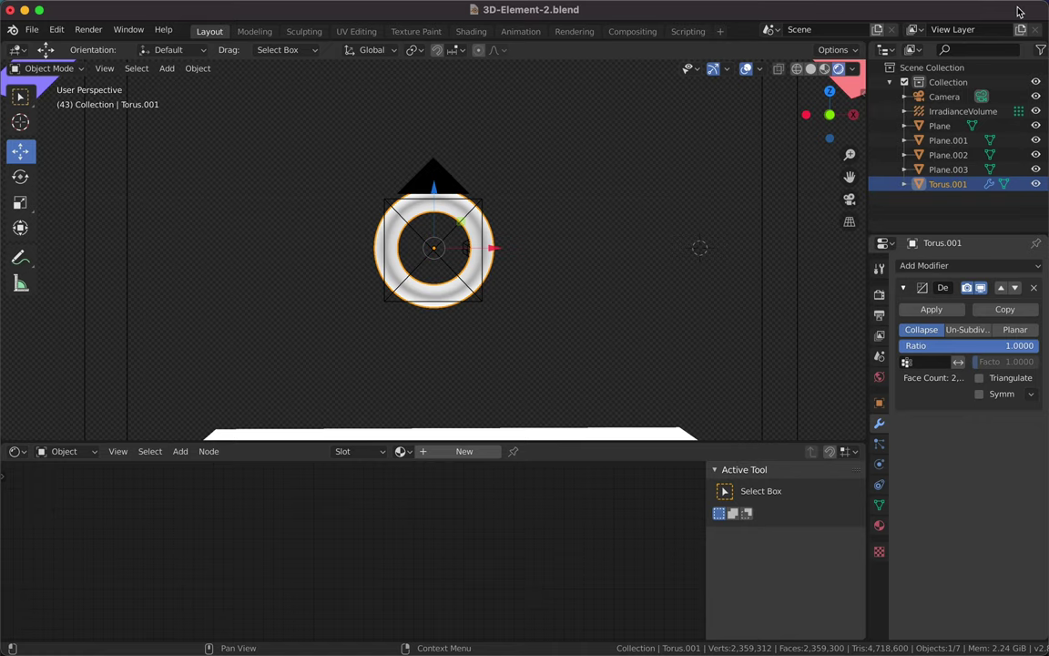
pyautogui.moveTo(1001, 345); pyautogui.dragTo(995, 335)
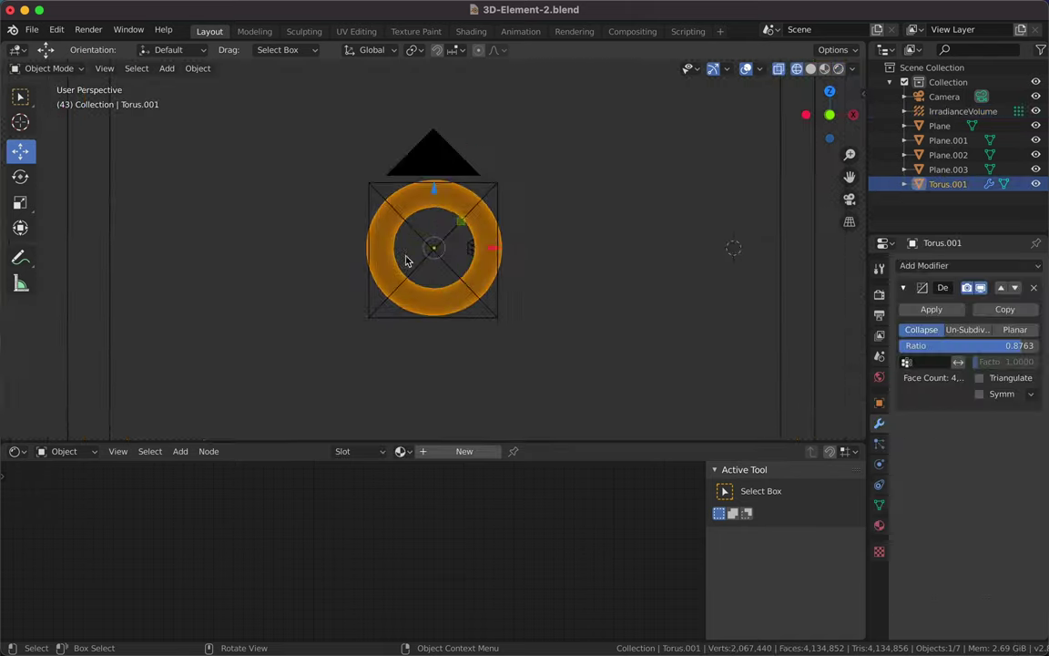
pyautogui.scroll(5, 564, 294)
pyautogui.hotkey('ctrl', 'a')
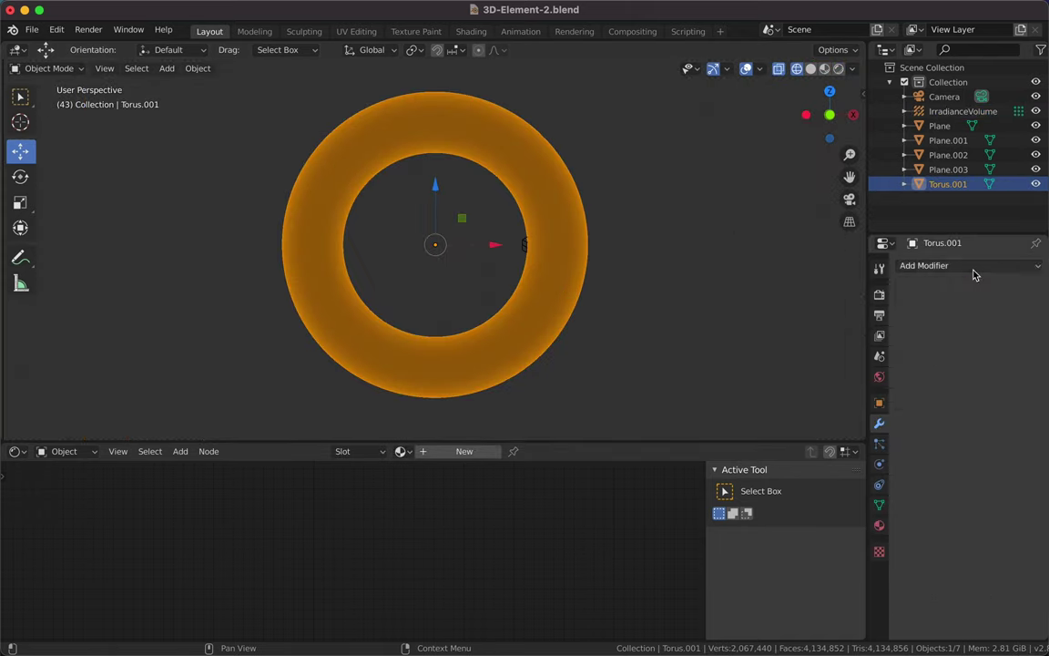
# - Add a Displace modifier to the torus using a new Clouds texture
pyautogui.click(969, 265)
pyautogui.click(856, 359)
pyautogui.click(974, 344)
pyautogui.click(1032, 344)
pyautogui.click(977, 309)
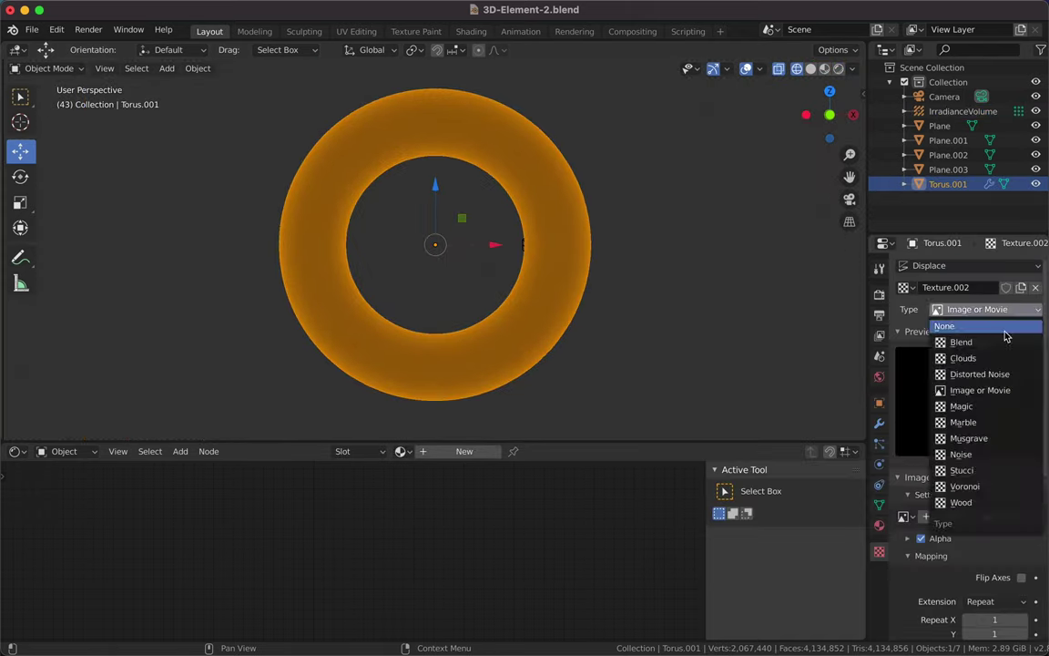
pyautogui.click(965, 356)
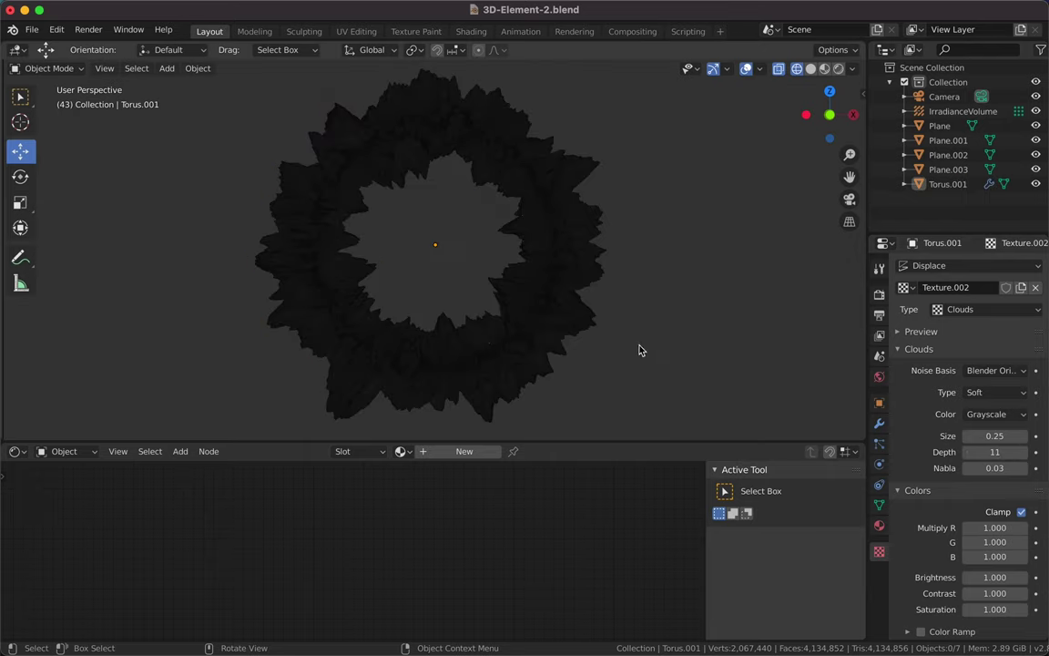
# - Scale the torus along Y and make the Camera the active camera
pyautogui.press('s')
pyautogui.press('y')
pyautogui.click(290, 215)
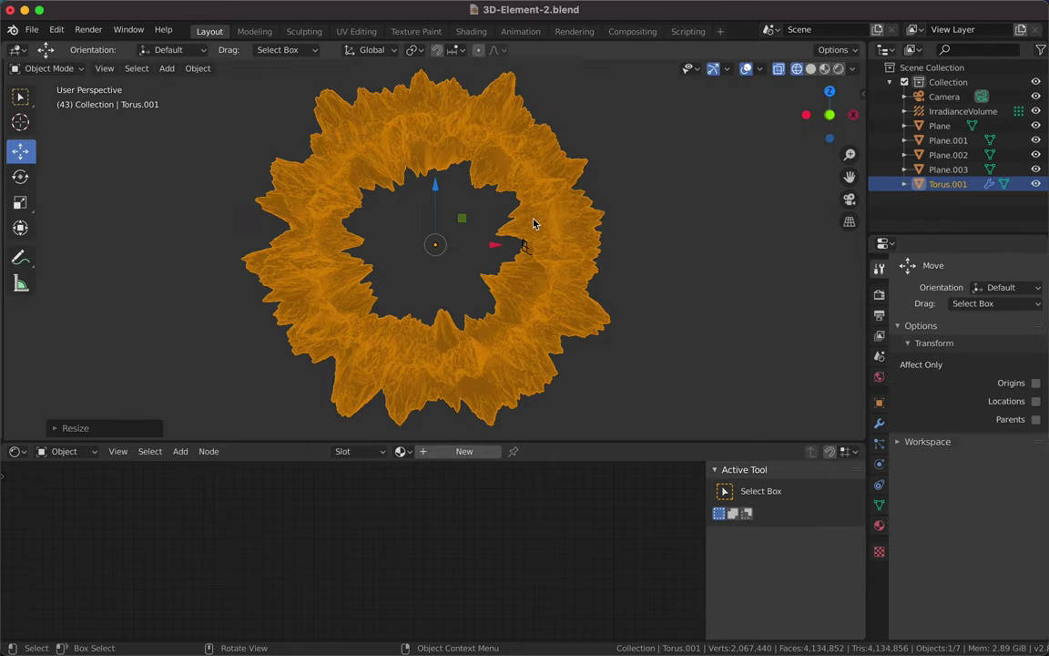
pyautogui.click(524, 245)
pyautogui.click(104, 69)
pyautogui.click(346, 213)
pyautogui.click(103, 68)
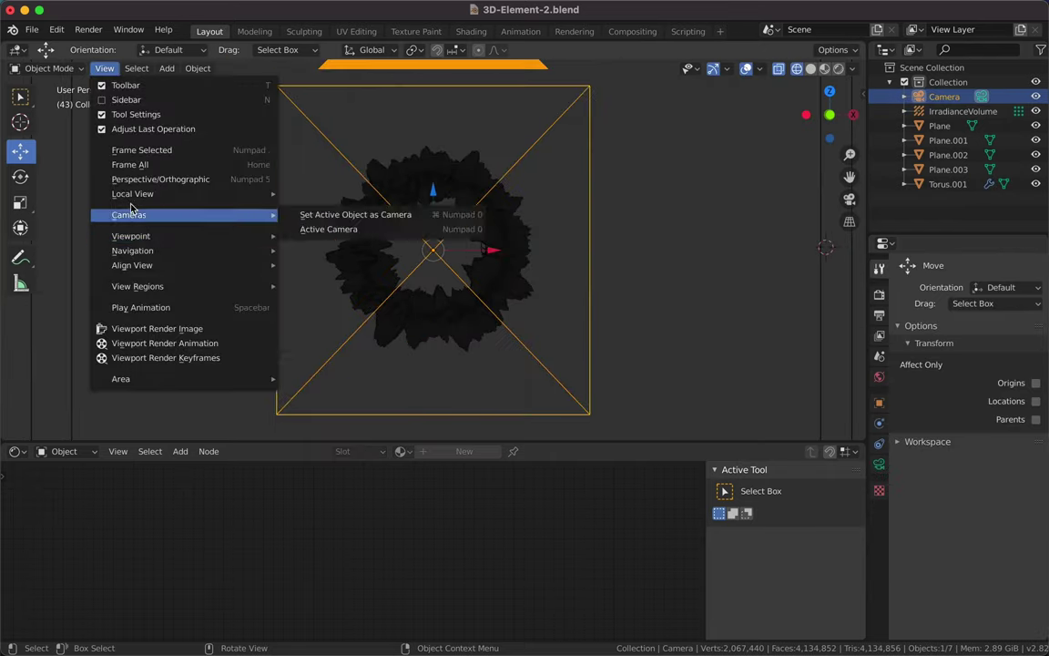
# - Enlarge the torus to fill the camera frame and switch to rendered shading
pyautogui.click(437, 228)
pyautogui.moveTo(473, 228); pyautogui.dragTo(498, 235)
pyautogui.press('Home')
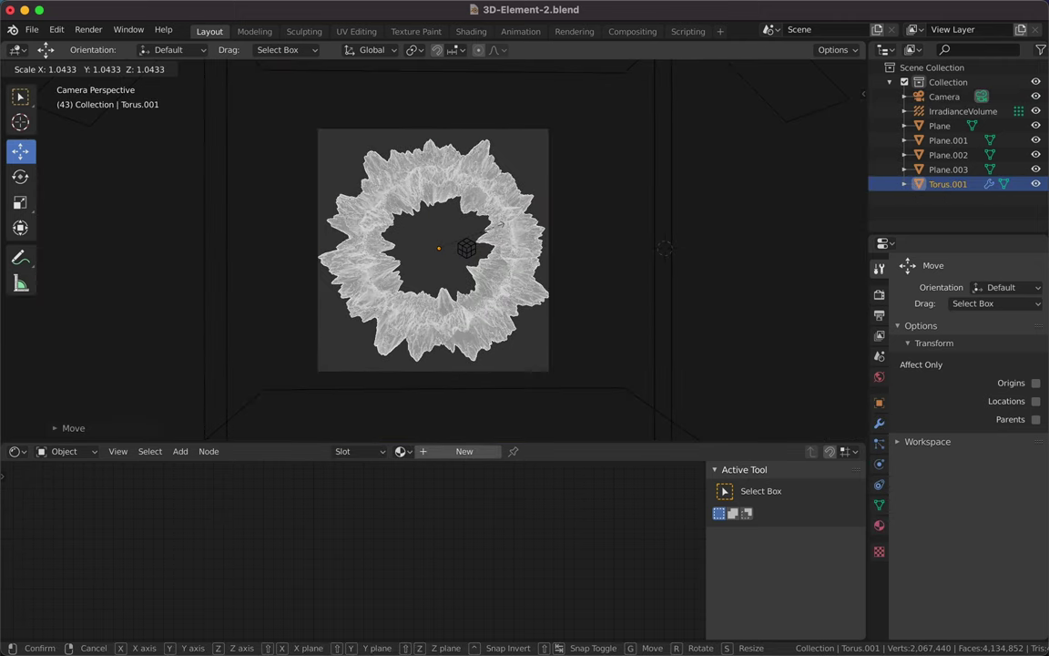
# - Give the torus a new material and save the Blender file
pyautogui.click(879, 336)
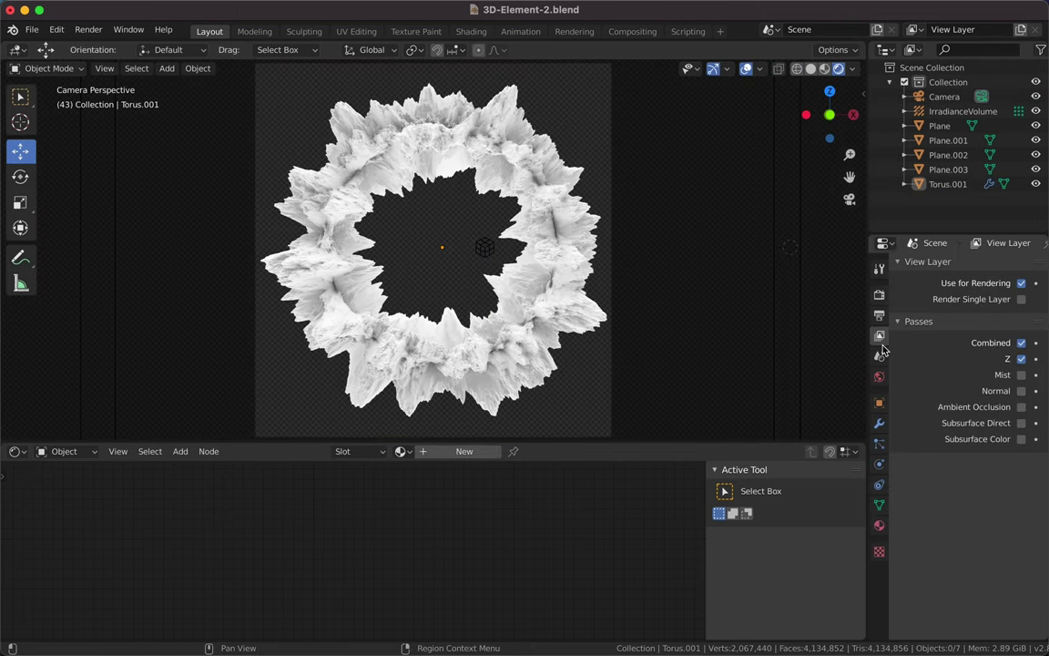
pyautogui.click(880, 525)
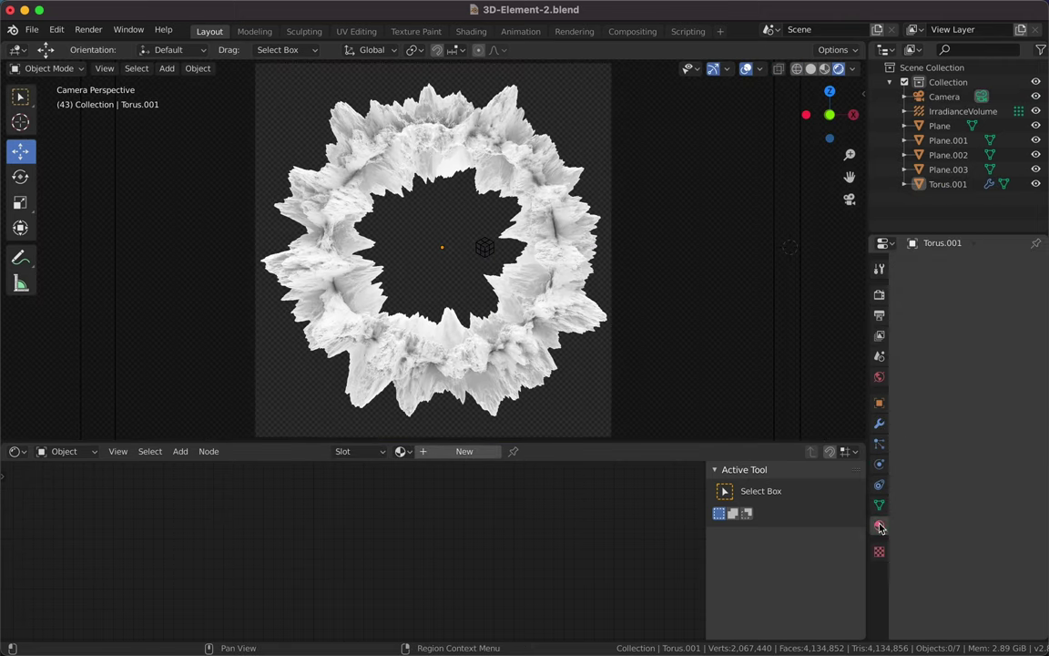
pyautogui.click(965, 327)
pyautogui.click(410, 525)
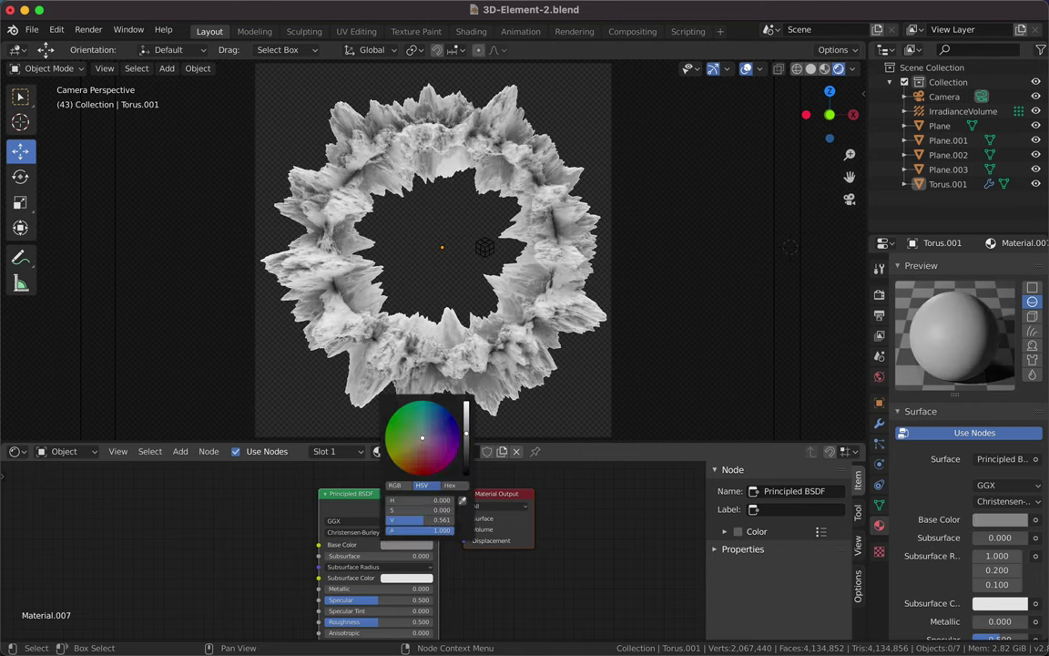
pyautogui.hotkey('ctrl', 's')
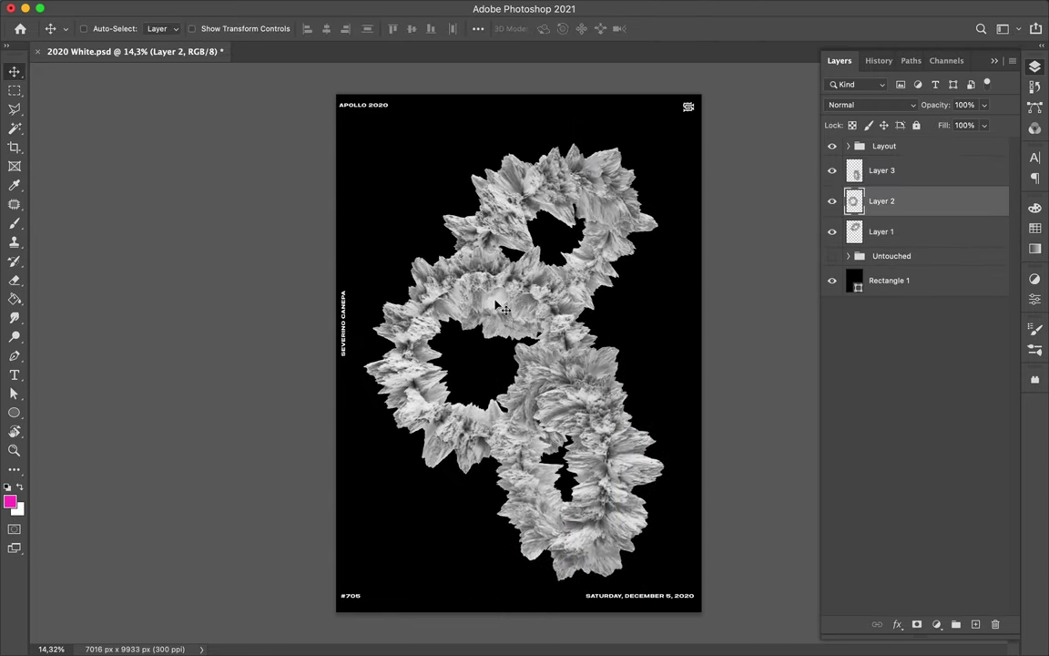
# - Gaussian-blur the copied ring Layers 4–6 at radius 111,9 to make shadow layers
pyautogui.click(311, 9)
pyautogui.click(604, 243)
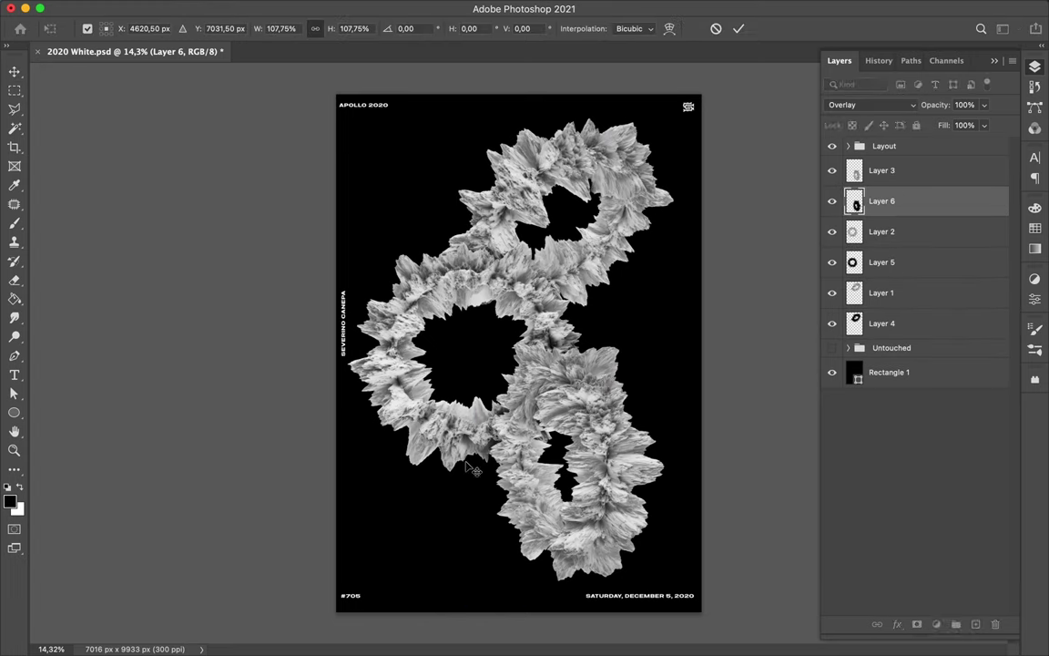
pyautogui.click(473, 469)
pyautogui.click(627, 356)
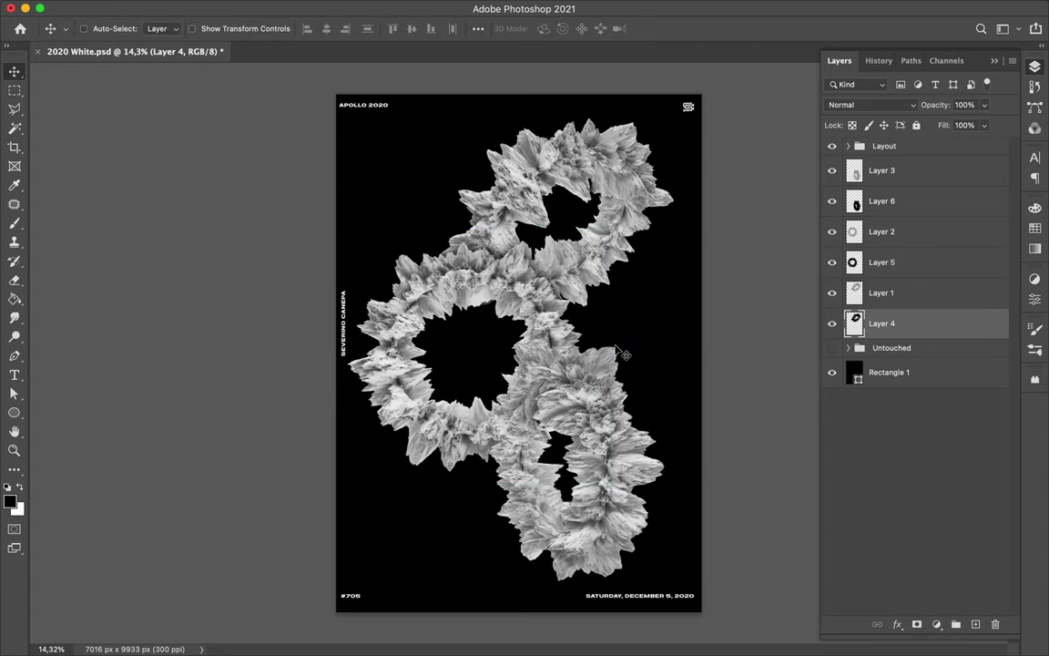
pyautogui.click(662, 358)
pyautogui.click(341, 9)
pyautogui.click(365, 29)
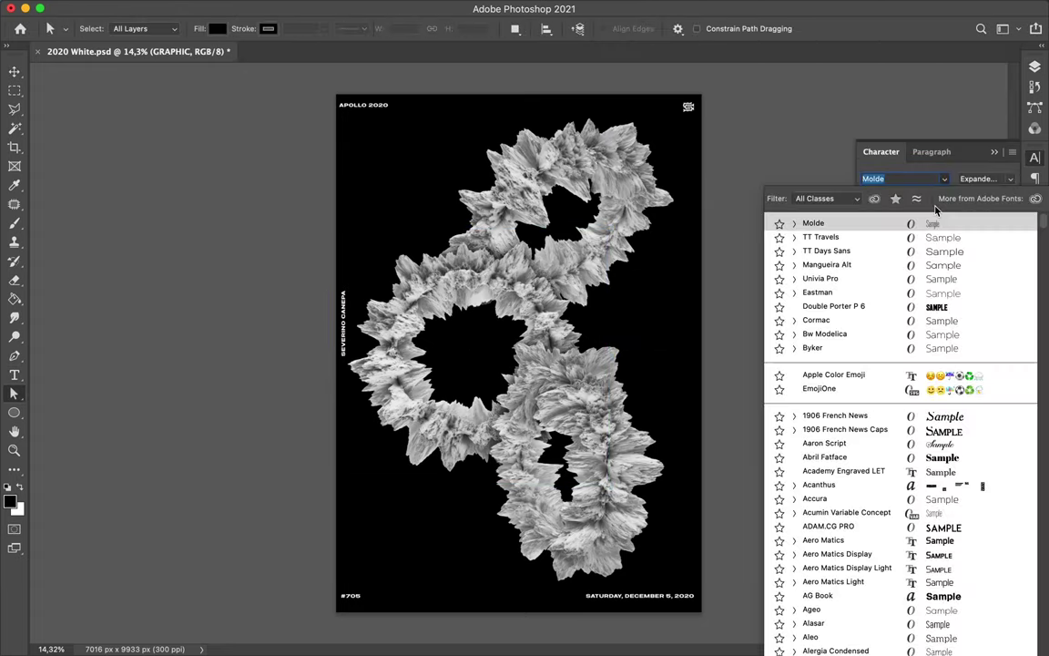
pyautogui.hotkey('ctrl', 't')
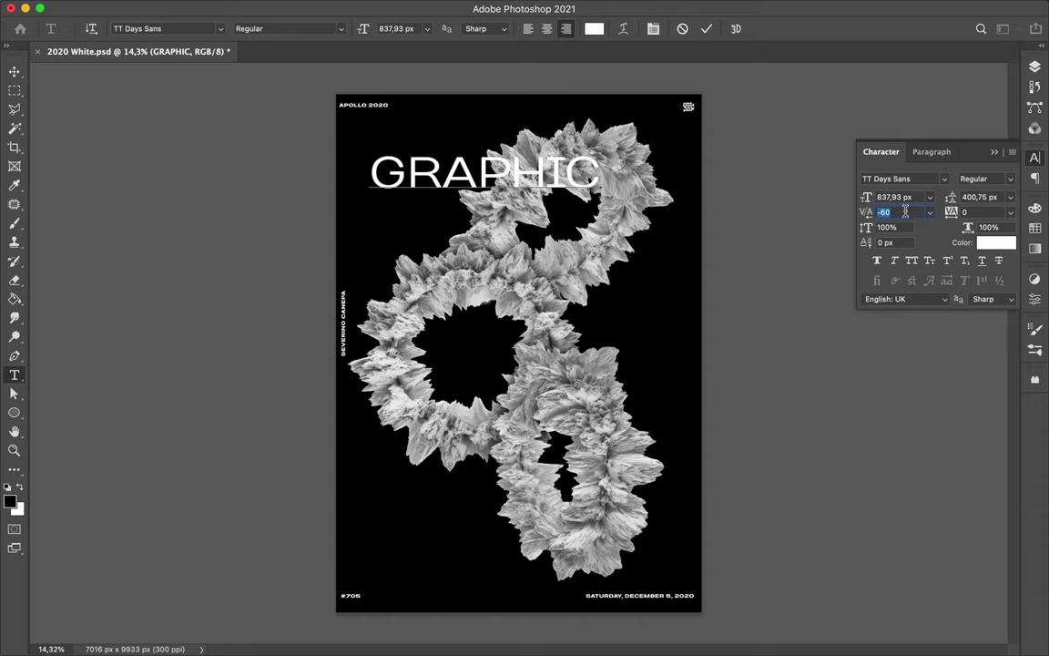
# - Move GRAPHIC up and turn the middle copy into Bold TT Days Sans BACTERIA
pyautogui.moveTo(558, 172)
pyautogui.mouseDown()
pyautogui.moveTo(500, 160)
pyautogui.moveTo(564, 120)
pyautogui.mouseUp()
pyautogui.doubleClick(414, 117)
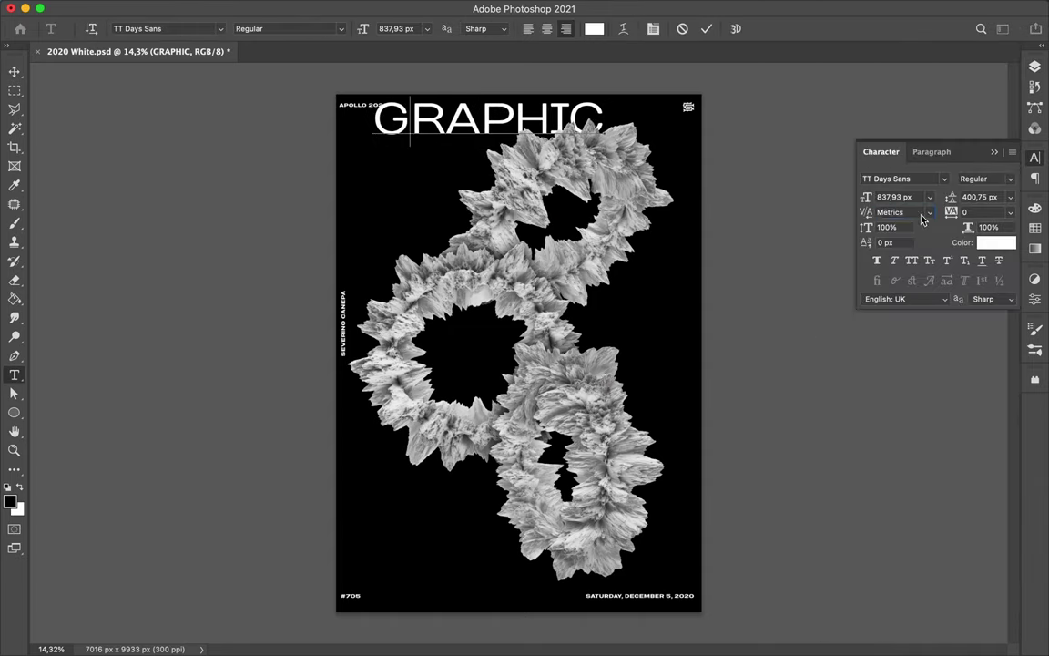
pyautogui.doubleClick(468, 355)
pyautogui.write('BACTERIA')
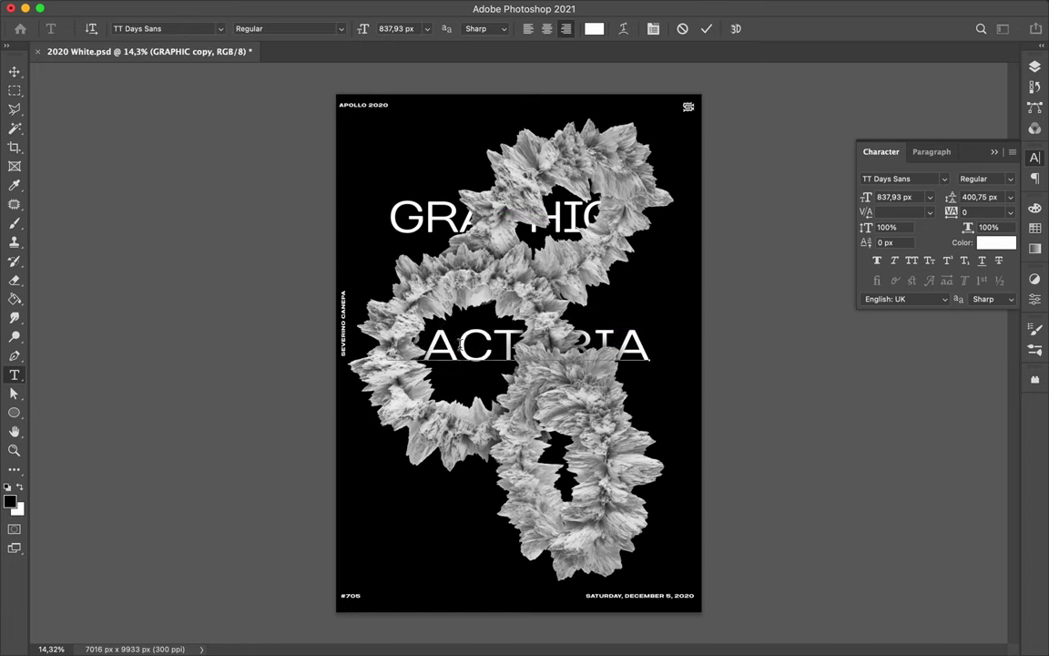
pyautogui.click(944, 179)
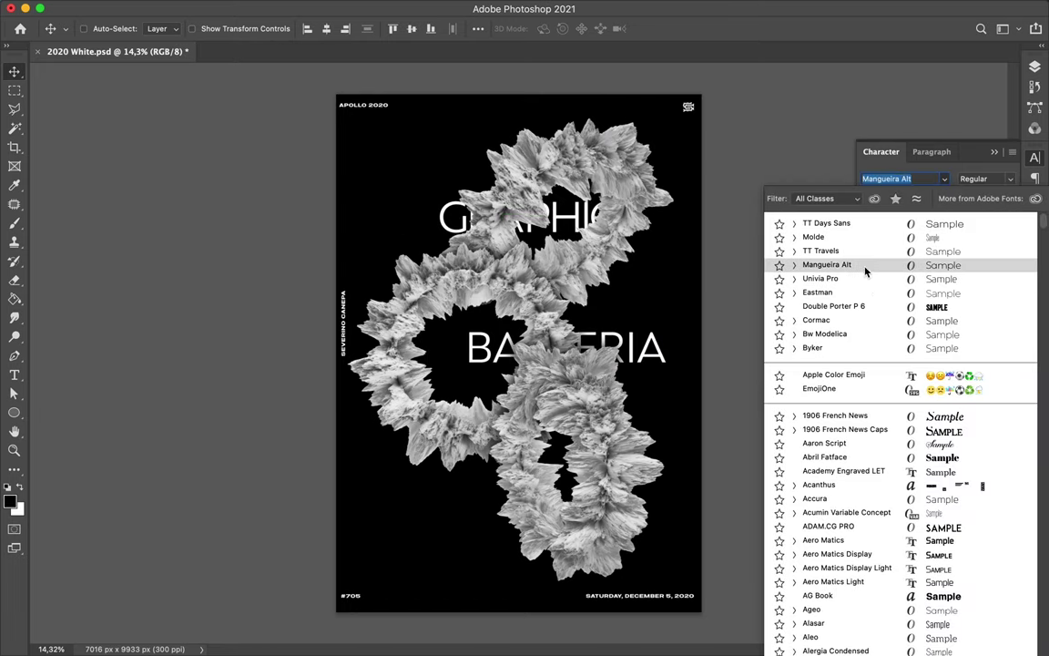
pyautogui.press('Escape')
pyautogui.click(986, 178)
pyautogui.click(988, 235)
# - Enlarge GRAPHIC to about 140% and give the split pieces their weights, TERIA Black
pyautogui.hotkey('ctrl', 't')
pyautogui.moveTo(601, 226); pyautogui.dragTo(679, 264)
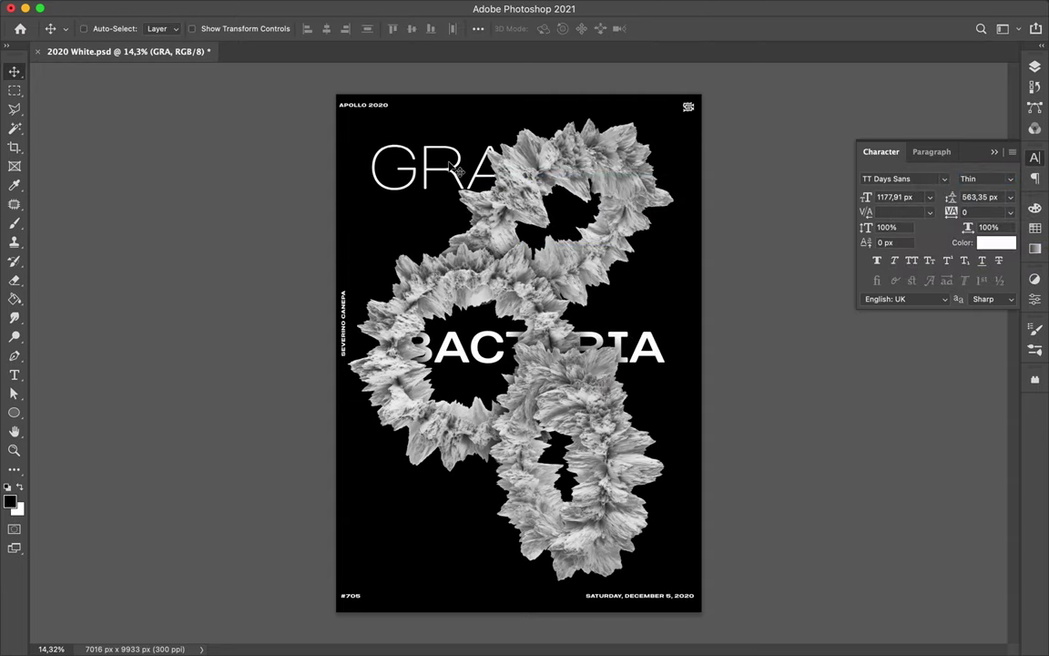
pyautogui.doubleClick(576, 245)
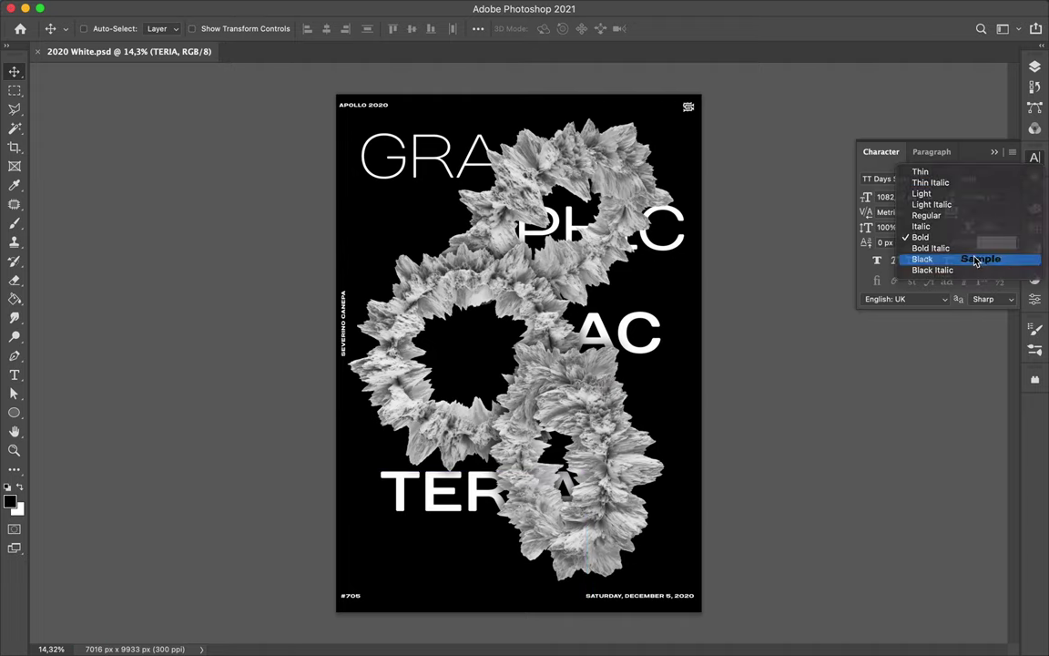
pyautogui.click(975, 259)
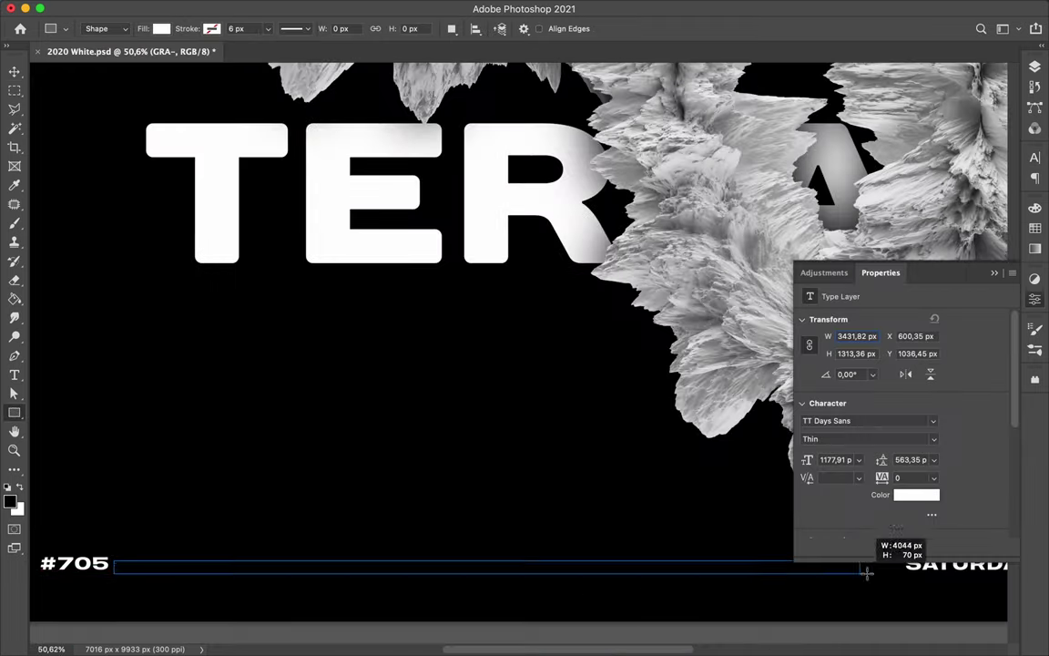
# - Scroll the poster view down and back up
pyautogui.scroll(-5, 671, 606)
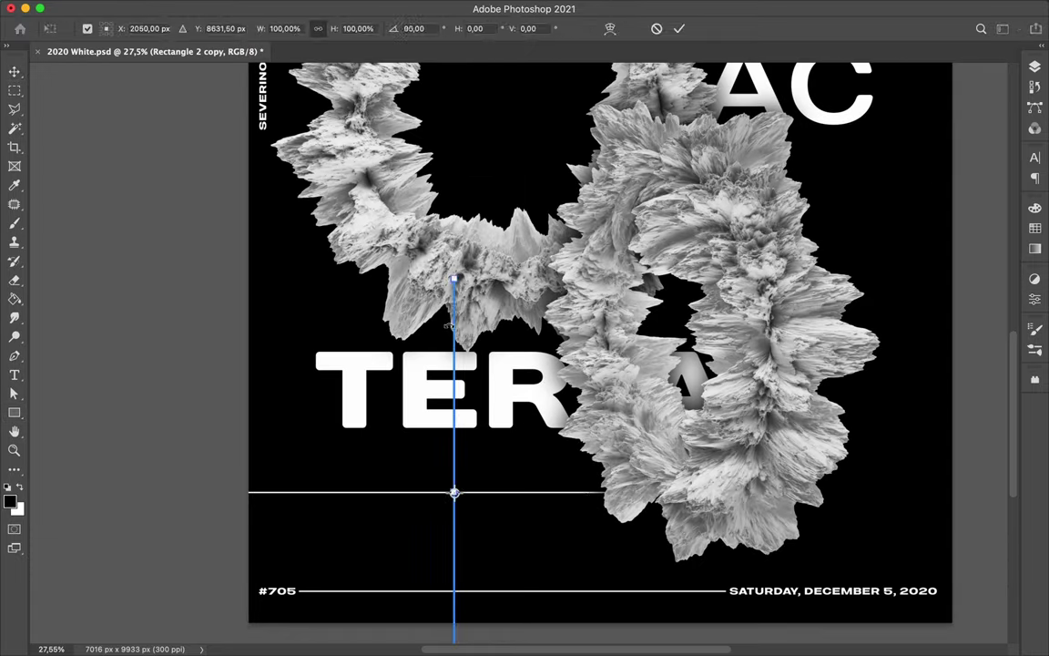
pyautogui.scroll(5, 258, 480)
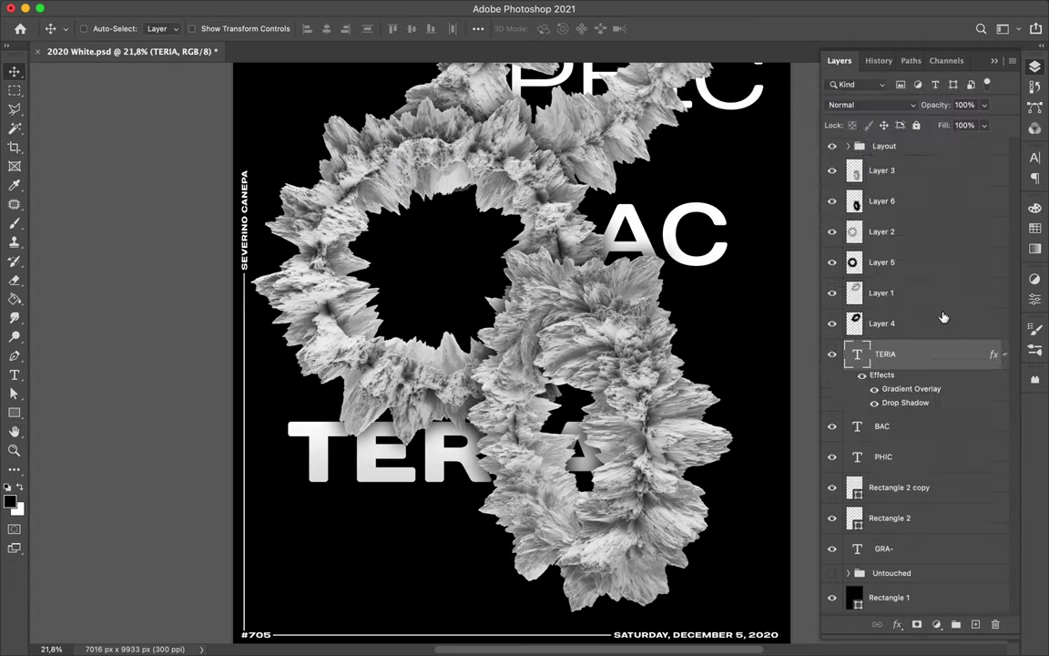
# - Copy TERIA's layer style and flip ring Layers 3 and 6 horizontally
pyautogui.rightClick(947, 353)
pyautogui.click(870, 444)
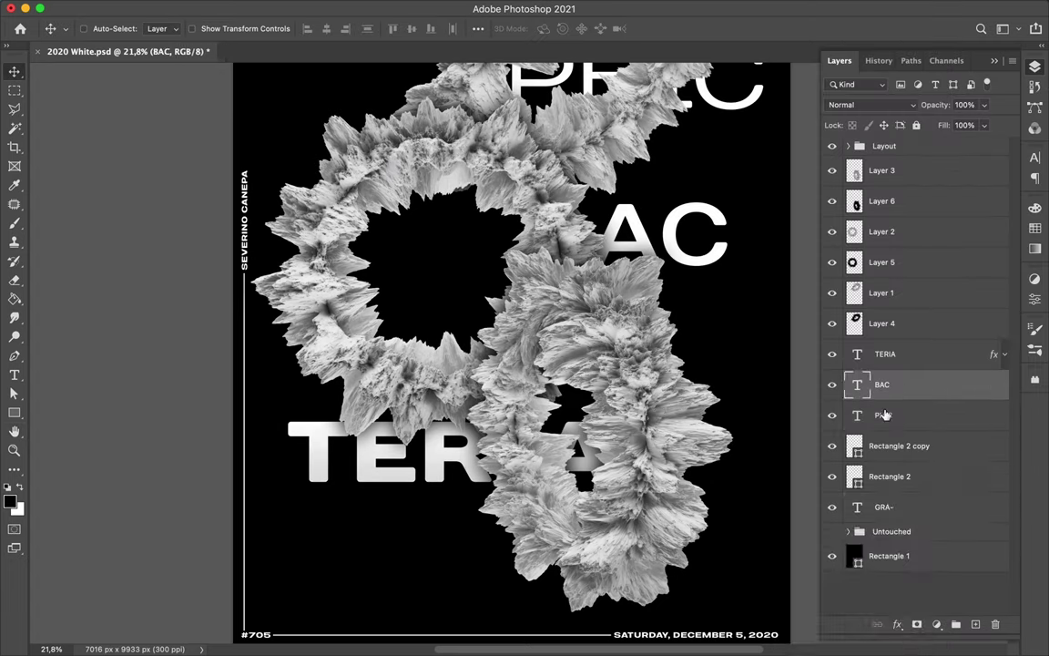
pyautogui.click(881, 171)
pyautogui.keyDown('shift'); pyautogui.click(881, 200); pyautogui.keyUp('shift')
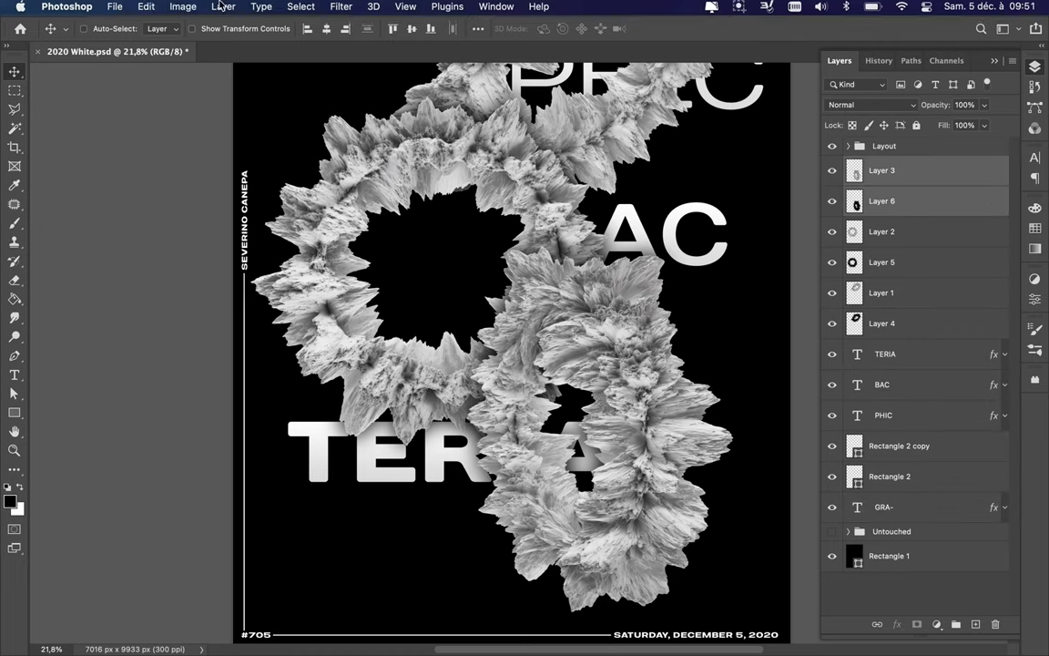
pyautogui.click(146, 9)
pyautogui.click(234, 335)
# - Move the lower ring into place and merge Layer 6 into Layer 3
pyautogui.moveTo(615, 439)
pyautogui.mouseDown()
pyautogui.moveTo(588, 430)
pyautogui.moveTo(636, 394)
pyautogui.mouseUp()
pyautogui.hotkey('ctrl', 't')
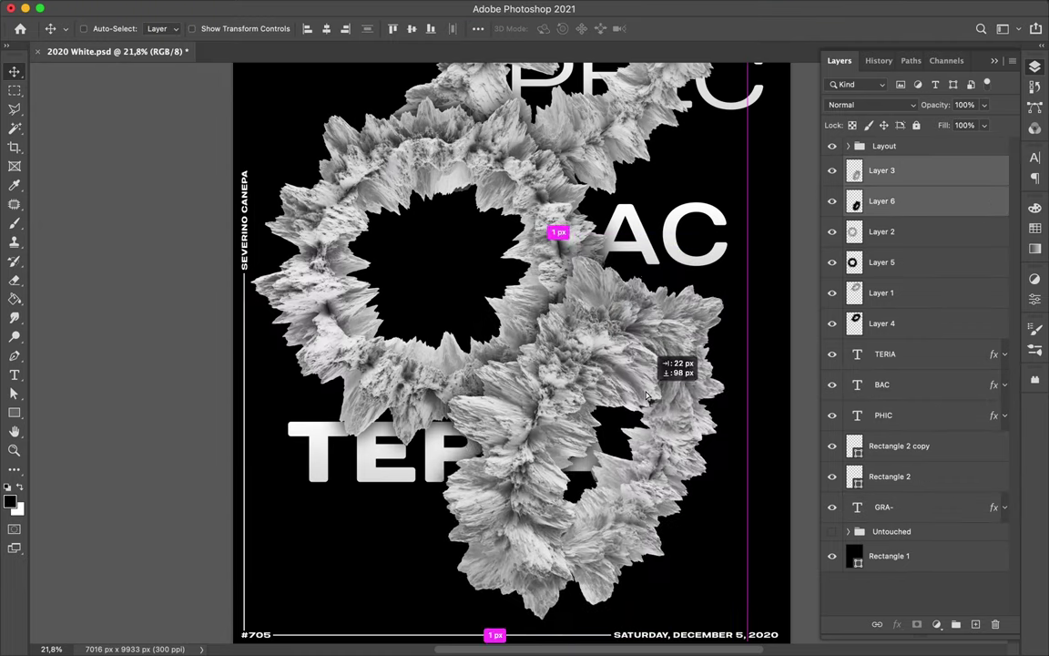
pyautogui.press('Return')
pyautogui.hotkey('ctrl', 'e')
# - Give Layer 3 a layer mask and pick a soft round brush for painting it
pyautogui.click(913, 323)
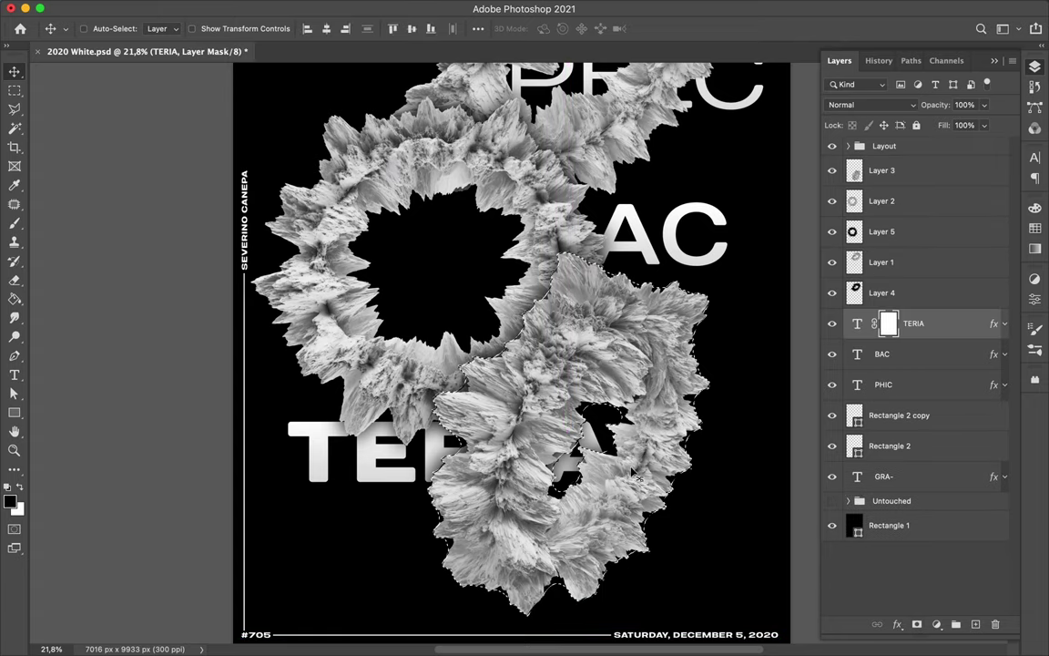
pyautogui.moveTo(887, 323); pyautogui.dragTo(881, 171)
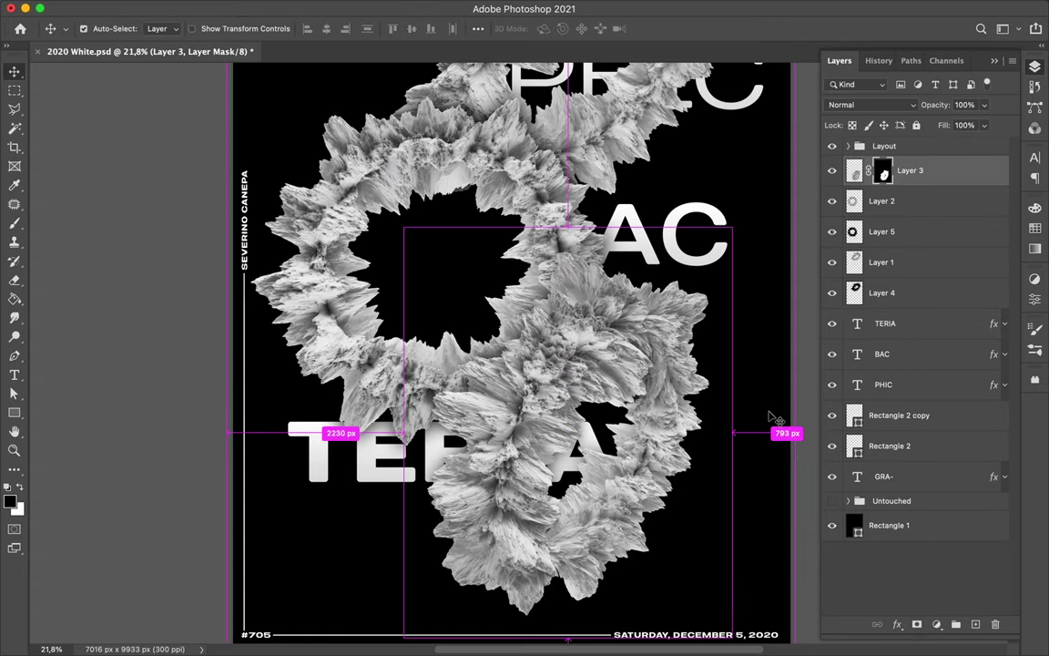
pyautogui.press('m')
pyautogui.rightClick(593, 507)
pyautogui.doubleClick(701, 426)
# - Open TERIA's layer style blending options and Drop Shadow settings
pyautogui.press('v')
pyautogui.click(911, 323)
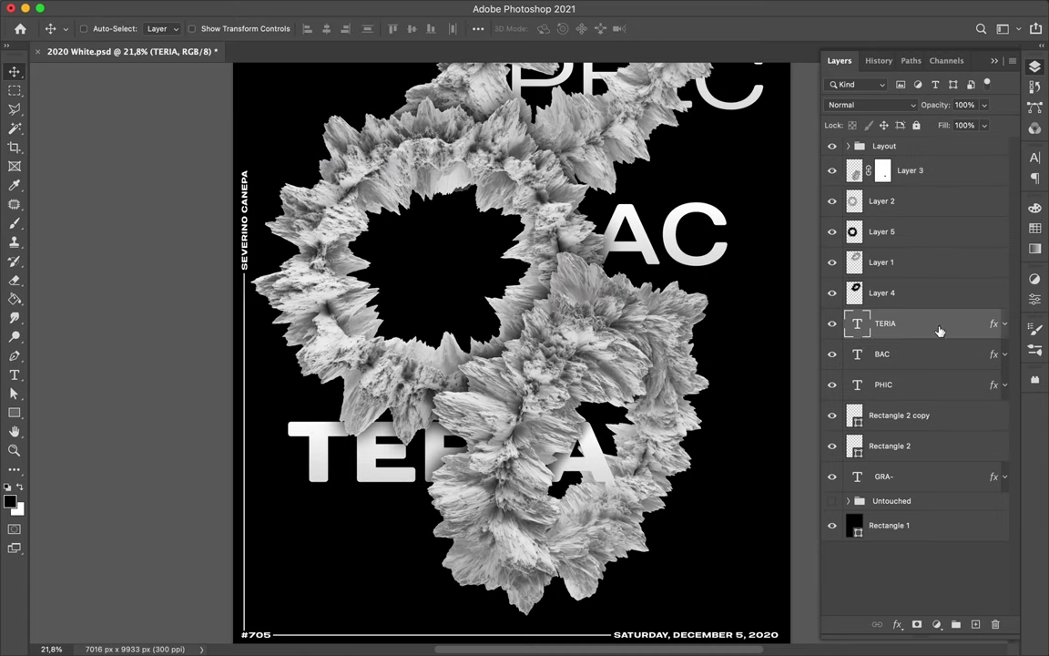
pyautogui.click(1004, 324)
pyautogui.doubleClick(921, 356)
pyautogui.click(993, 133)
pyautogui.doubleClick(964, 325)
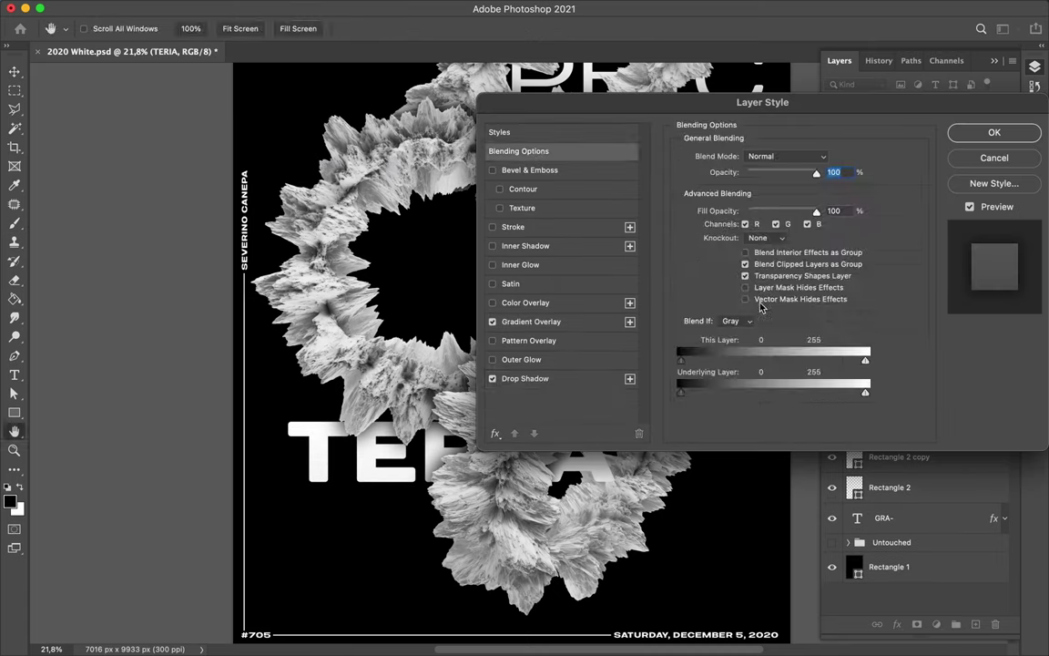
pyautogui.click(525, 378)
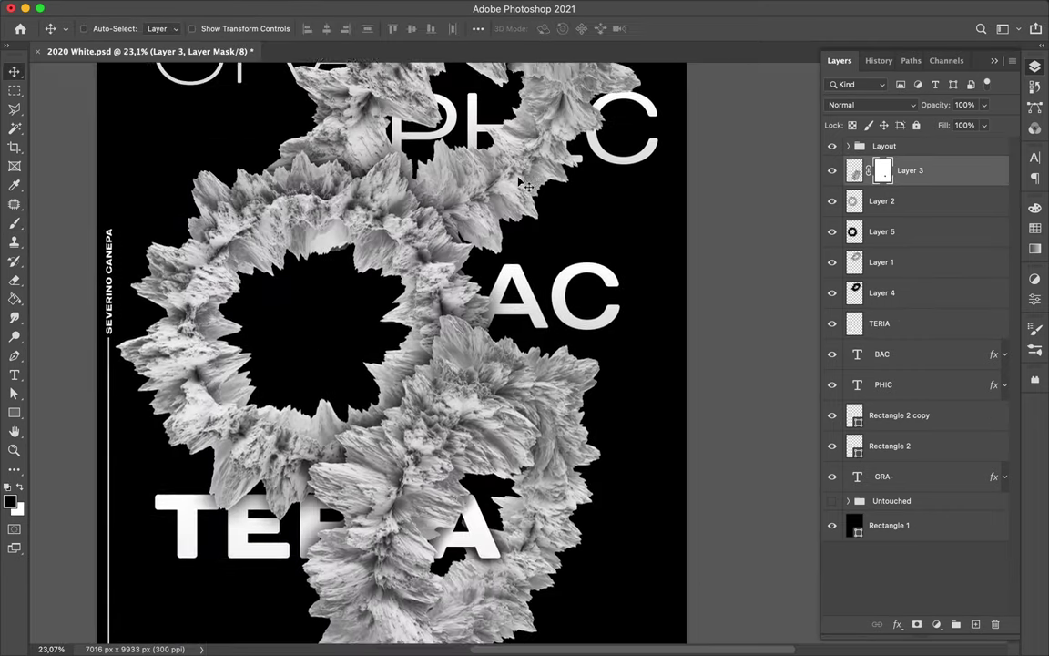
# - Rasterize the GRA- text layer and target the Layer 3 and Layer 1 masks
pyautogui.click(901, 479)
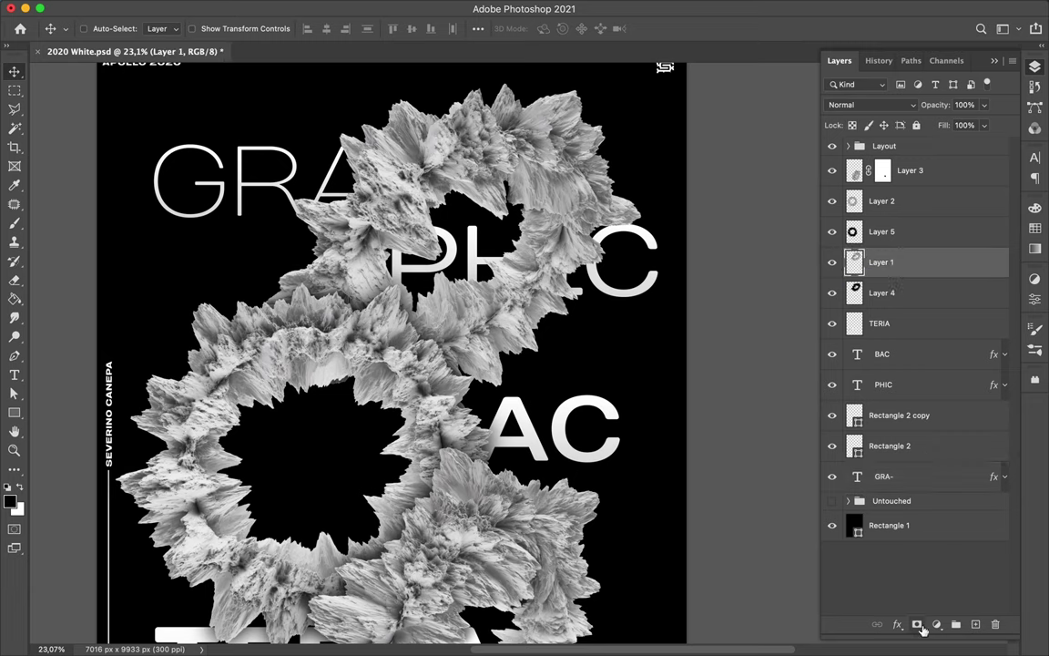
pyautogui.scroll(3, 403, 133)
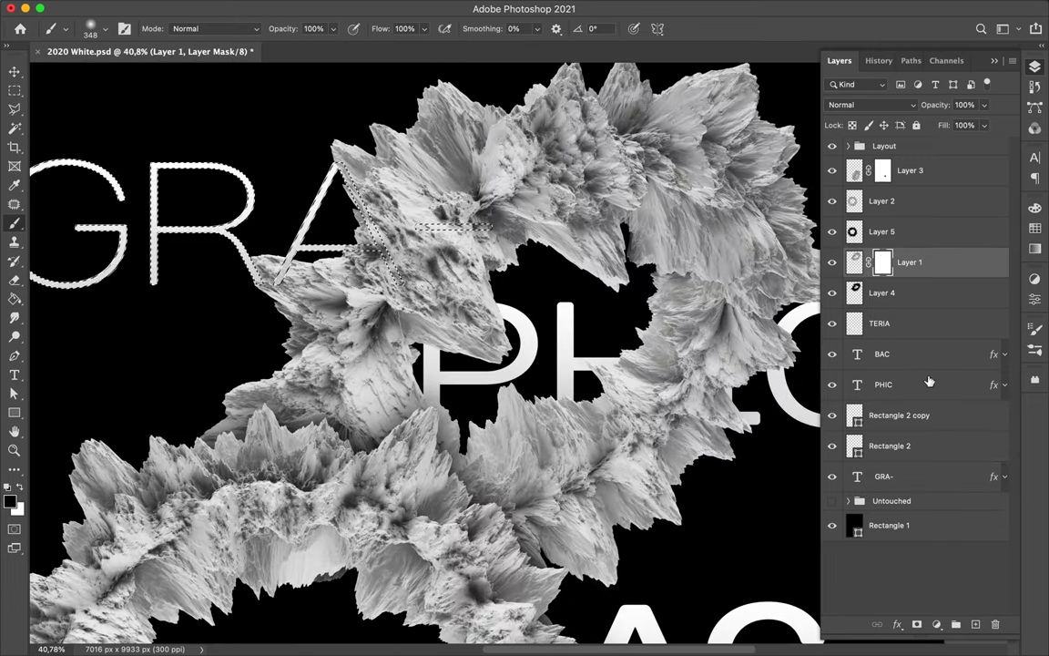
pyautogui.rightClick(879, 477)
pyautogui.click(797, 555)
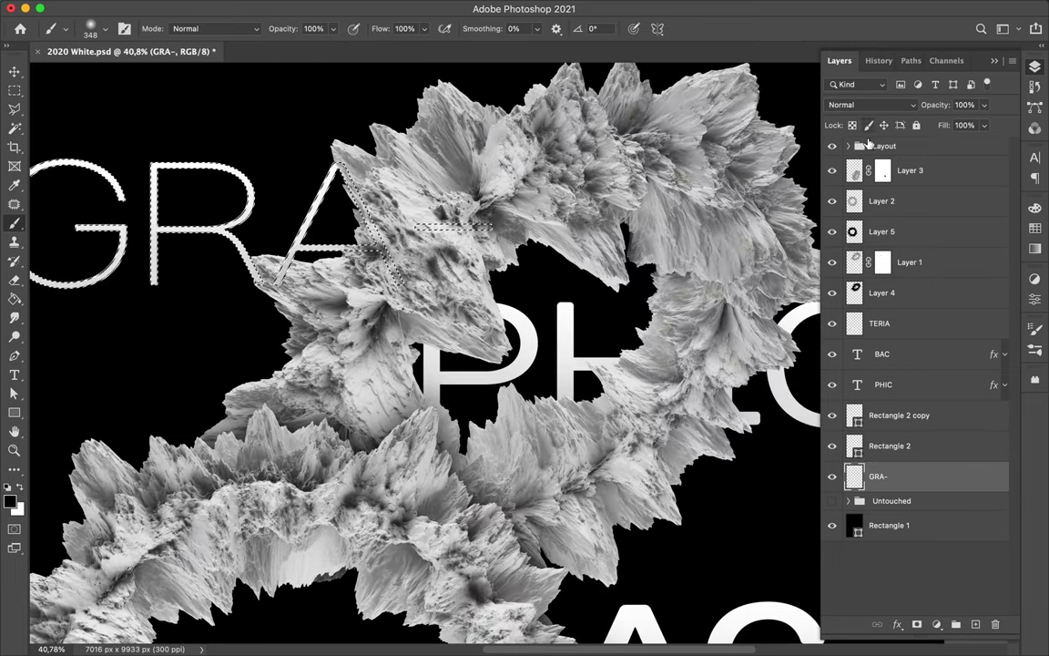
pyautogui.click(882, 170)
pyautogui.scroll(3, 373, 234)
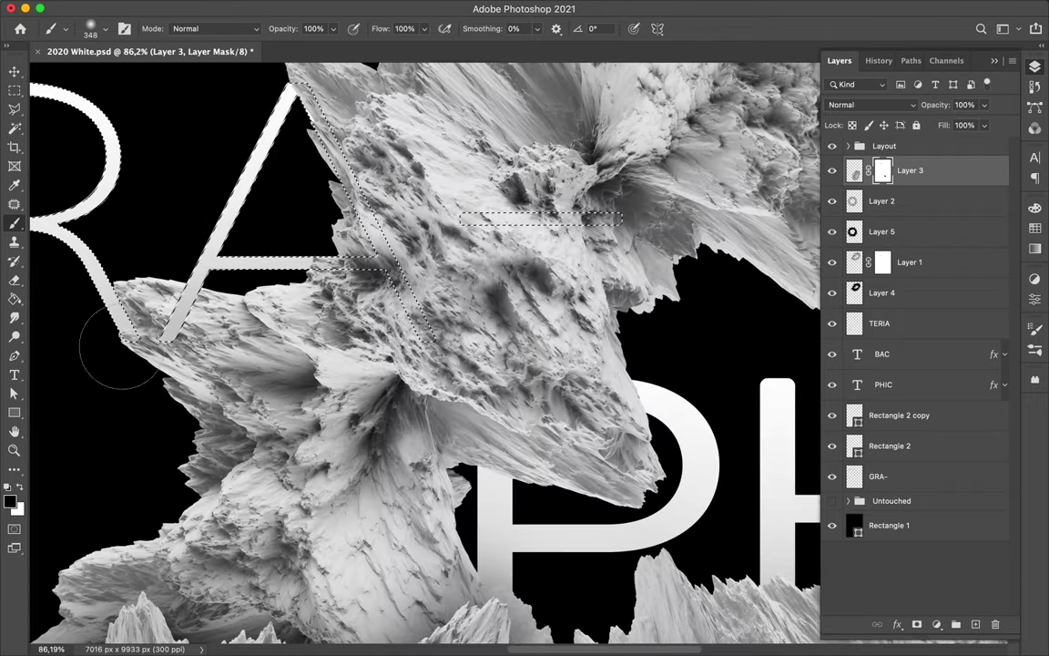
pyautogui.click(882, 262)
pyautogui.press('v')
# - Rasterize the PHIC text layer and flatten its effects into pixels
pyautogui.click(533, 368)
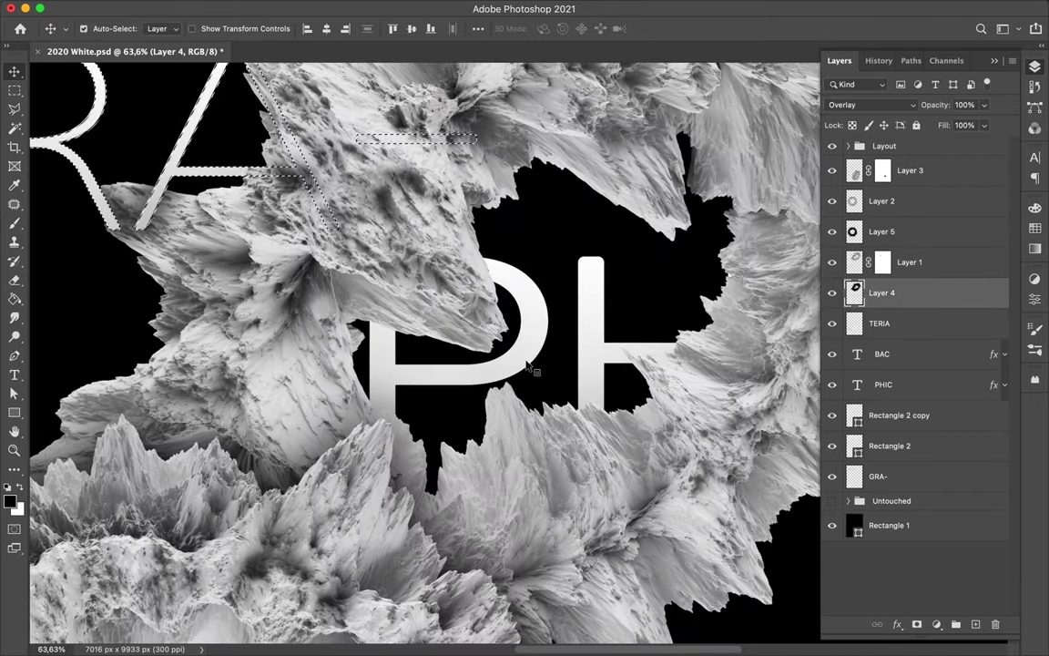
pyautogui.click(915, 385)
pyautogui.rightClick(915, 385)
pyautogui.click(774, 443)
pyautogui.rightClick(917, 387)
pyautogui.press('Escape')
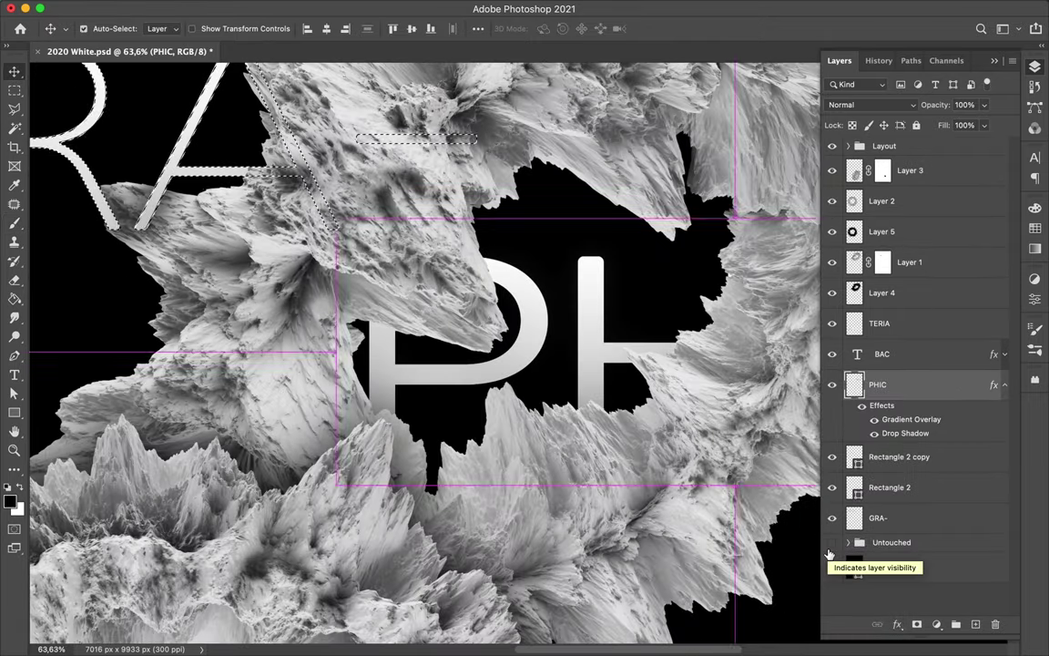
pyautogui.rightClick(869, 388)
pyautogui.press('Escape')
pyautogui.press('e')
pyautogui.press('b')
# - Using the PHIC letter selection, paint Layer 1's mask so the rock covers part of the H
pyautogui.keyDown('ctrl'); pyautogui.click(854, 385); pyautogui.keyUp('ctrl')
pyautogui.click(882, 261)
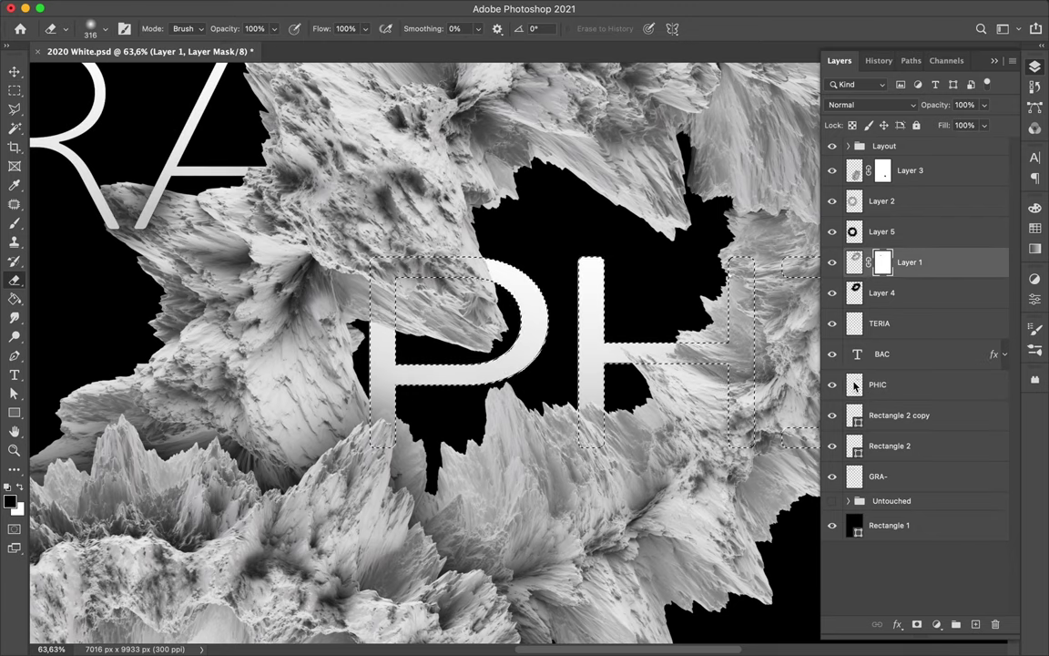
pyautogui.hscroll(2, 578, 300)
pyautogui.moveTo(583, 301); pyautogui.dragTo(616, 355)
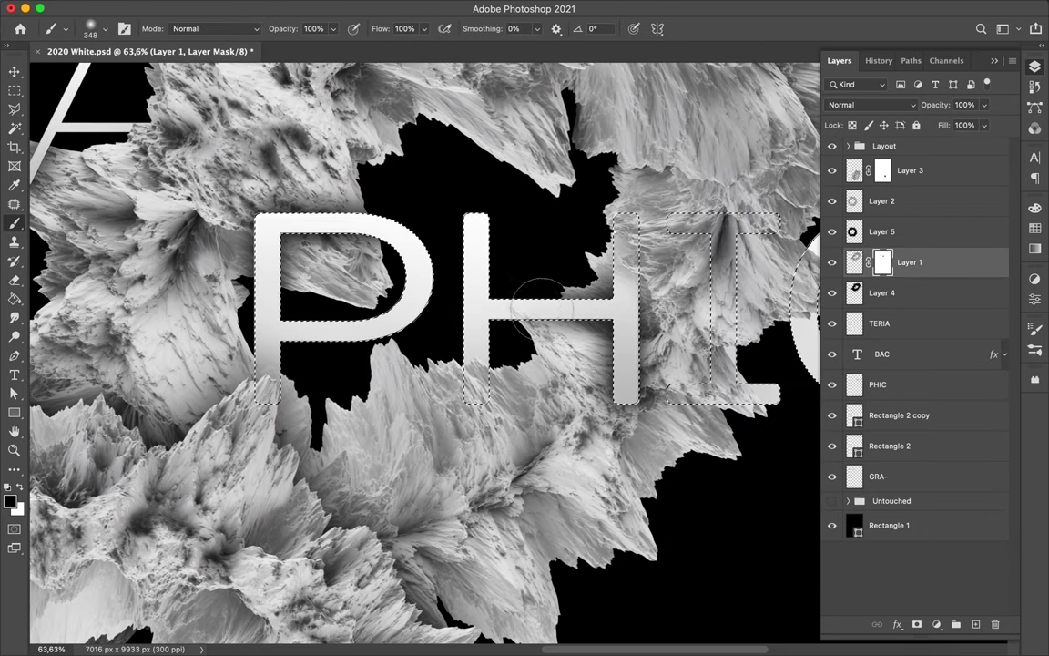
pyautogui.scroll(-3, 616, 353)
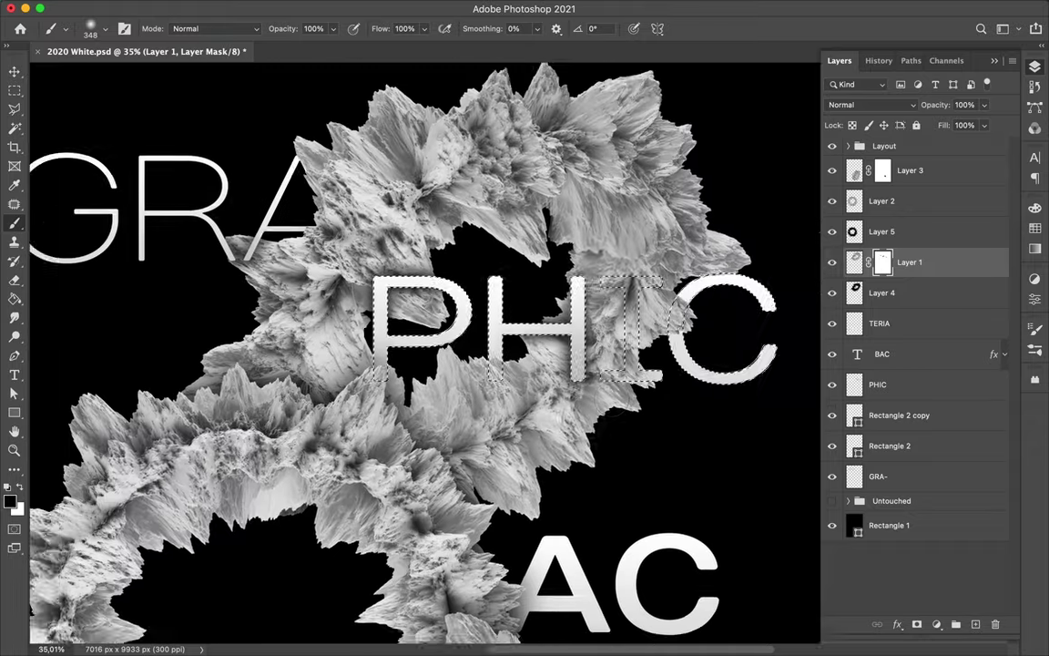
pyautogui.scroll(-1, 412, 433)
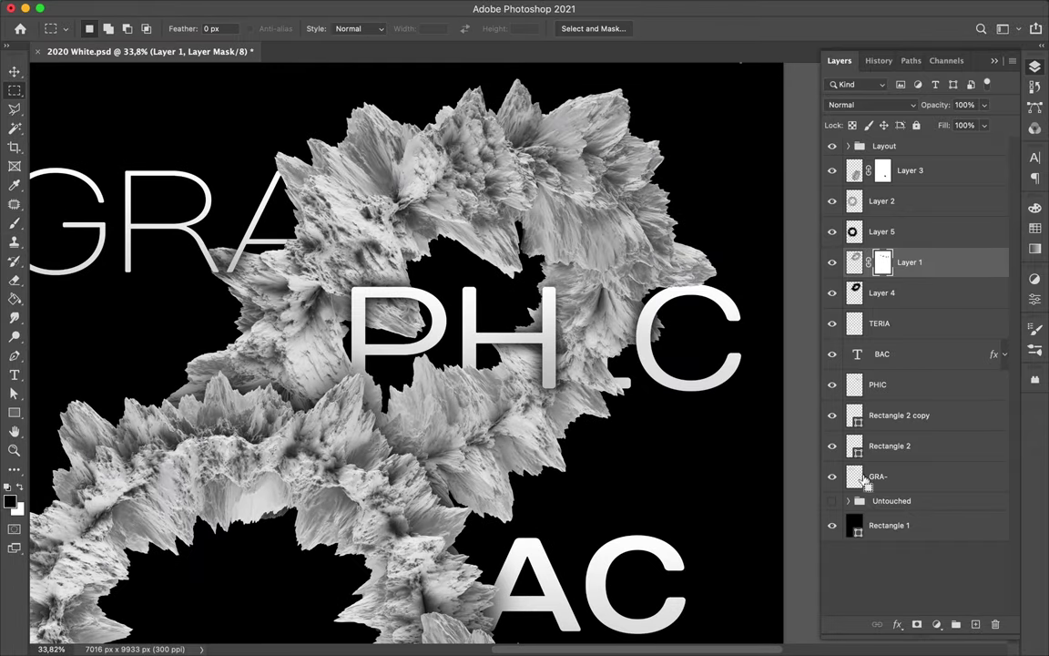
pyautogui.scroll(-2, 412, 433)
# - Rasterize the BAC text layer and merge Layer 2 with the layer beneath
pyautogui.press('v')
pyautogui.keyDown('super'); pyautogui.click(594, 351); pyautogui.keyUp('super')
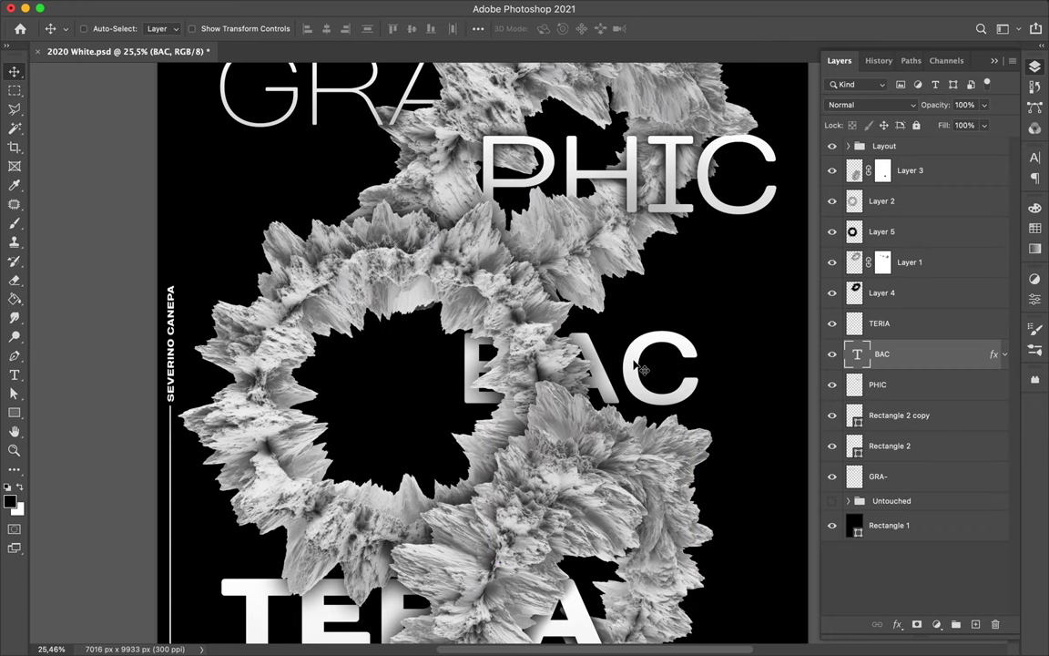
pyautogui.rightClick(851, 355)
pyautogui.click(719, 616)
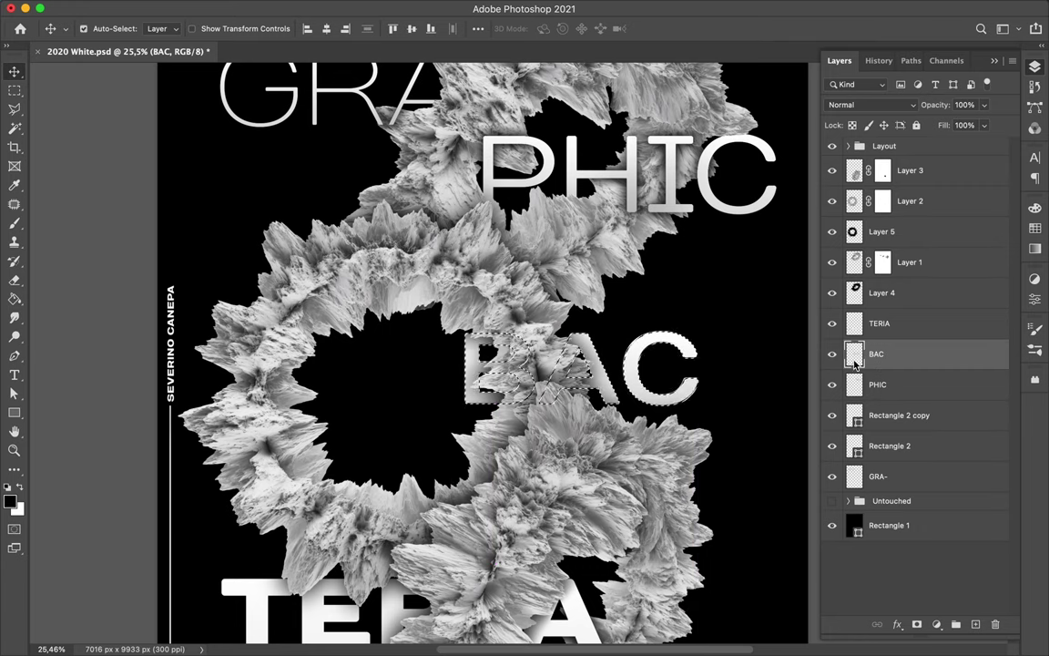
pyautogui.click(881, 201)
pyautogui.press('b')
pyautogui.scroll(2, 524, 349)
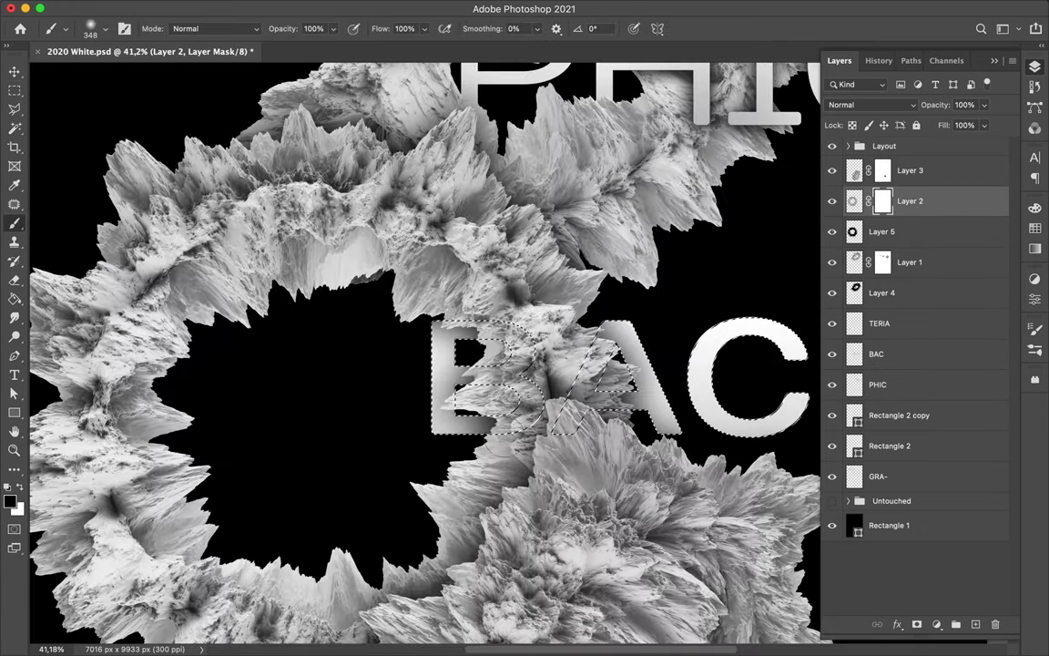
pyautogui.hotkey('ctrl', 'e')
pyautogui.hotkey('ctrl', 'd')
# - Mask Layer 2 from the rock outline and paint it around the BAC letters
pyautogui.press('m')
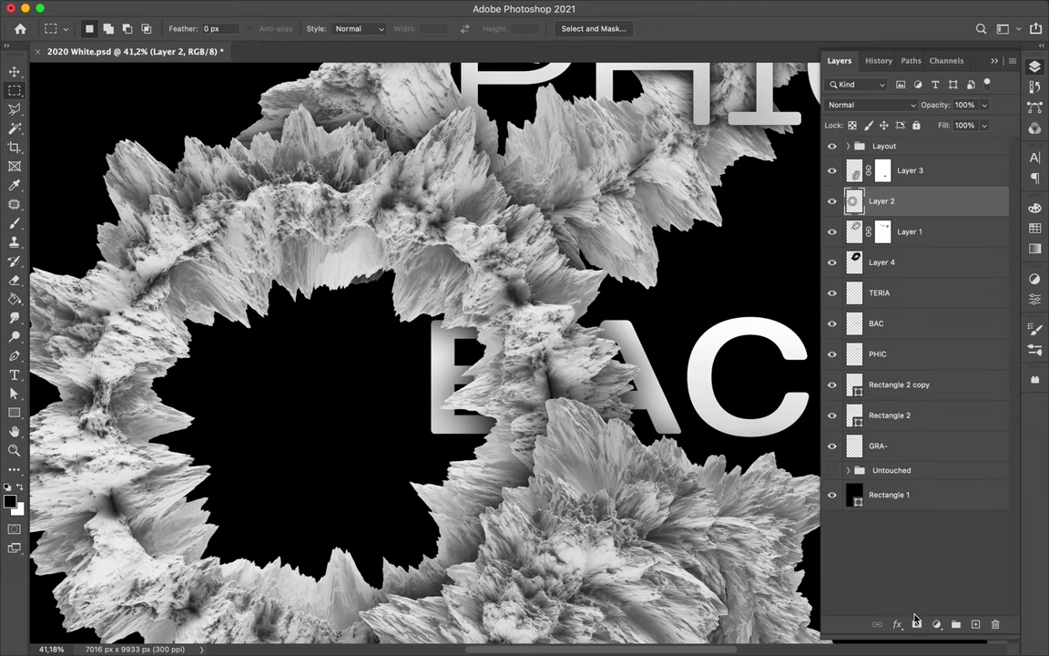
pyautogui.click(916, 624)
pyautogui.keyDown('ctrl'); pyautogui.click(854, 201); pyautogui.keyUp('ctrl')
pyautogui.press('b')
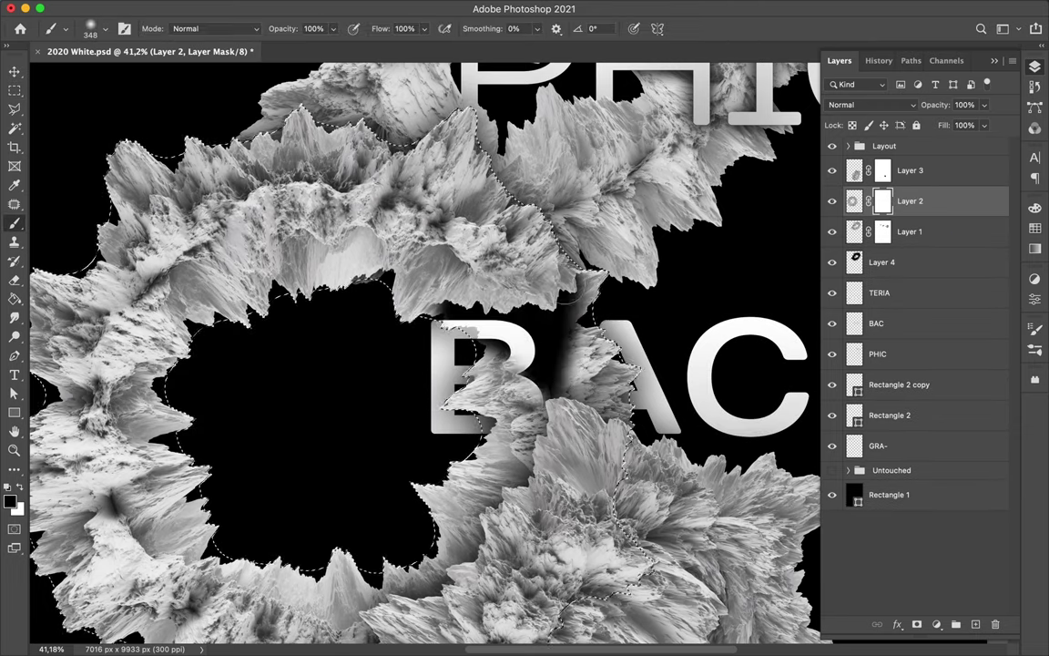
pyautogui.press('f')
pyautogui.keyDown('ctrl'); pyautogui.click(854, 306); pyautogui.keyUp('ctrl')
pyautogui.press('m')
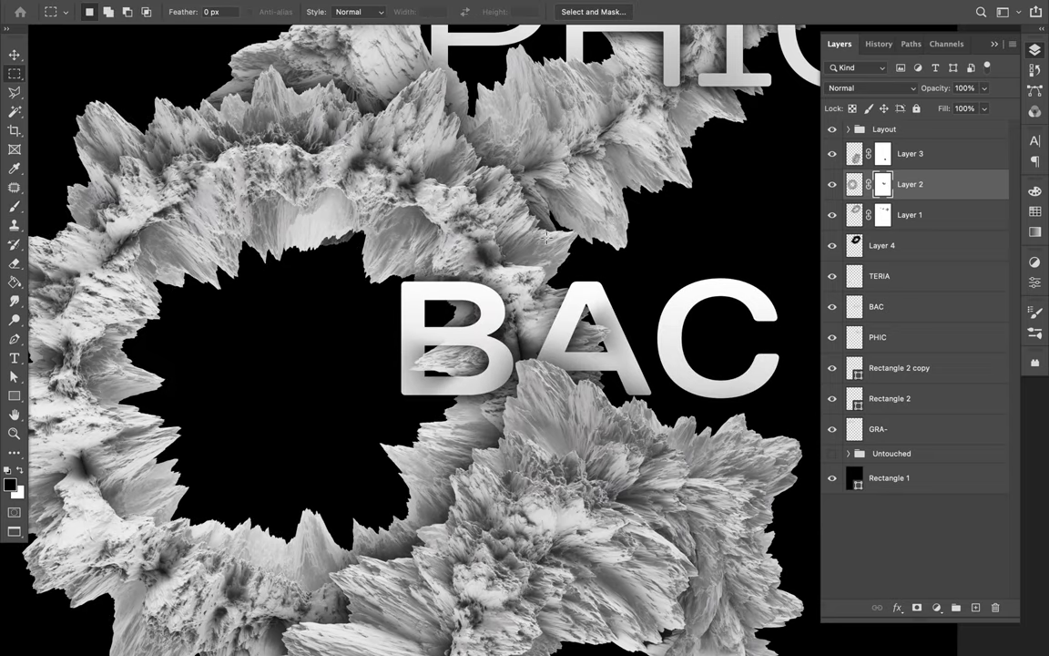
pyautogui.press('b')
# - Load the TERIA letters as a selection and paint on Layer 3's mask
pyautogui.hotkey('ctrl', '-')
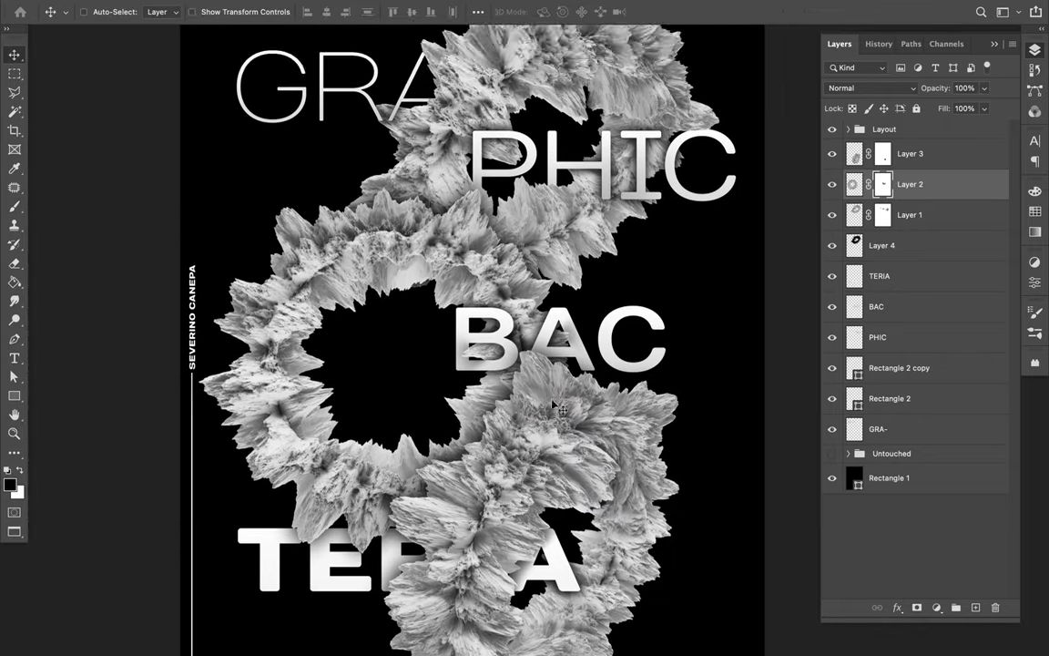
pyautogui.keyDown('ctrl'); pyautogui.click(854, 275); pyautogui.keyUp('ctrl')
pyautogui.press('e')
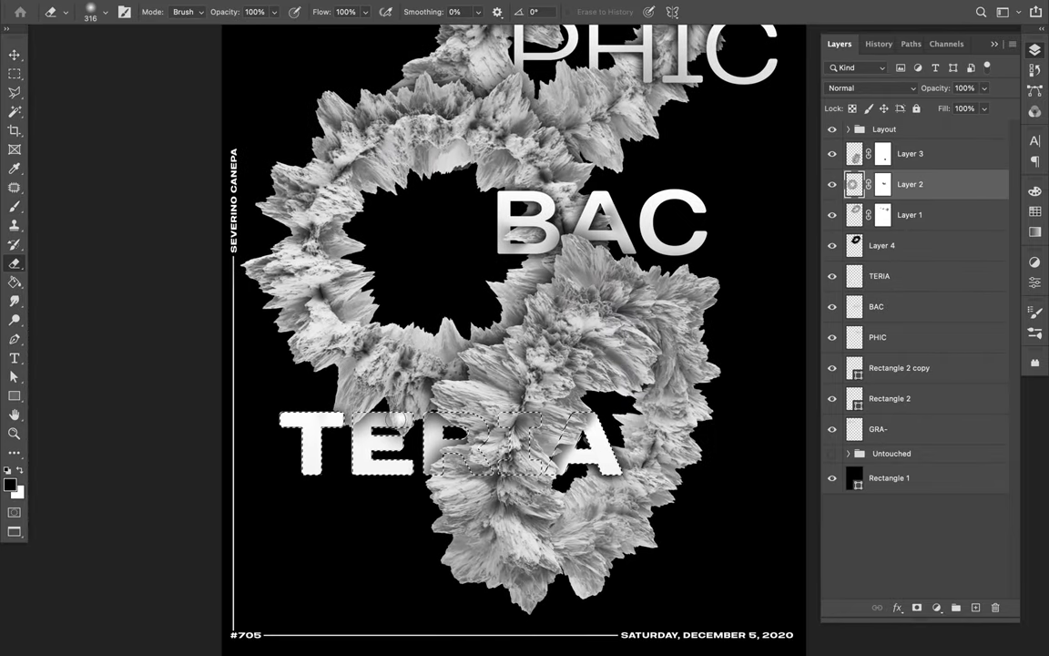
pyautogui.hotkey('alt', ']')
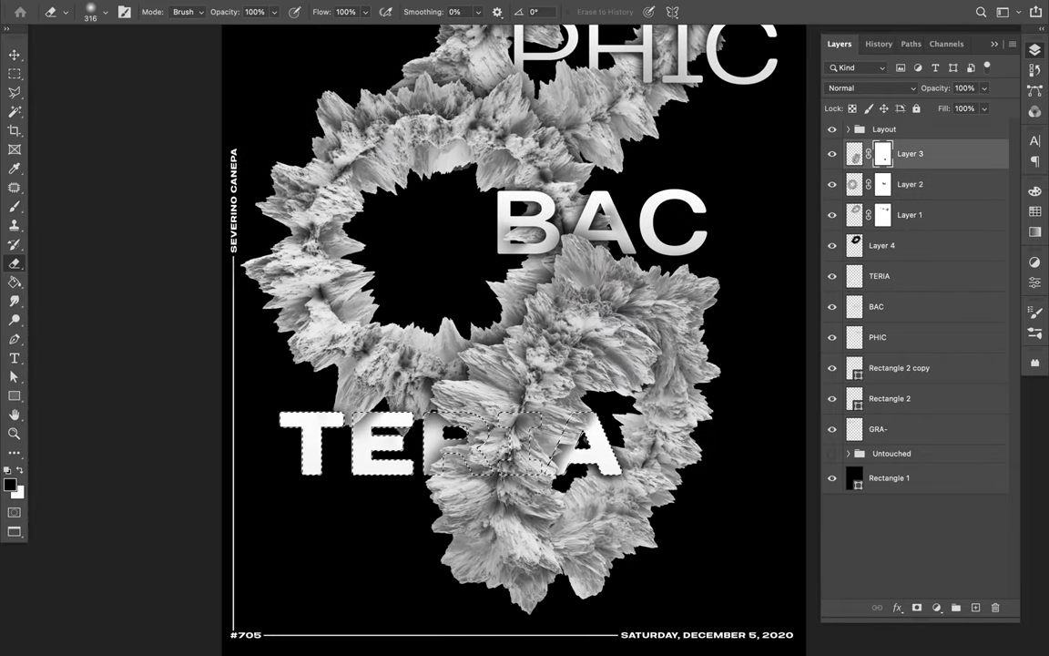
pyautogui.press('b')
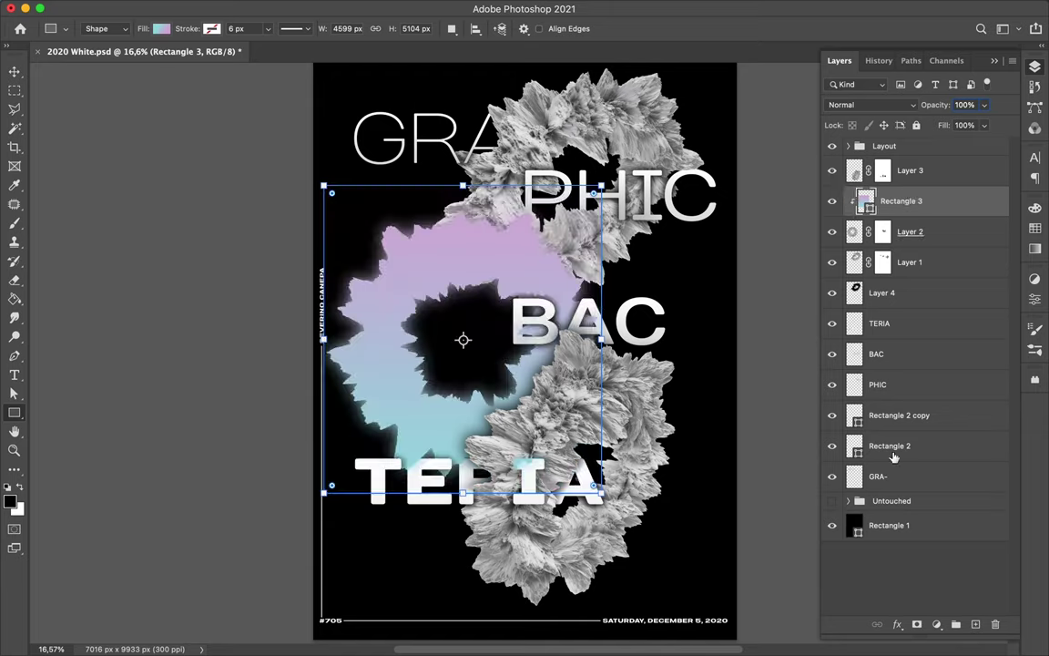
# - Blend the gradient rectangle in Overlay, then rasterize the 5 and flatten its effects
pyautogui.click(872, 105)
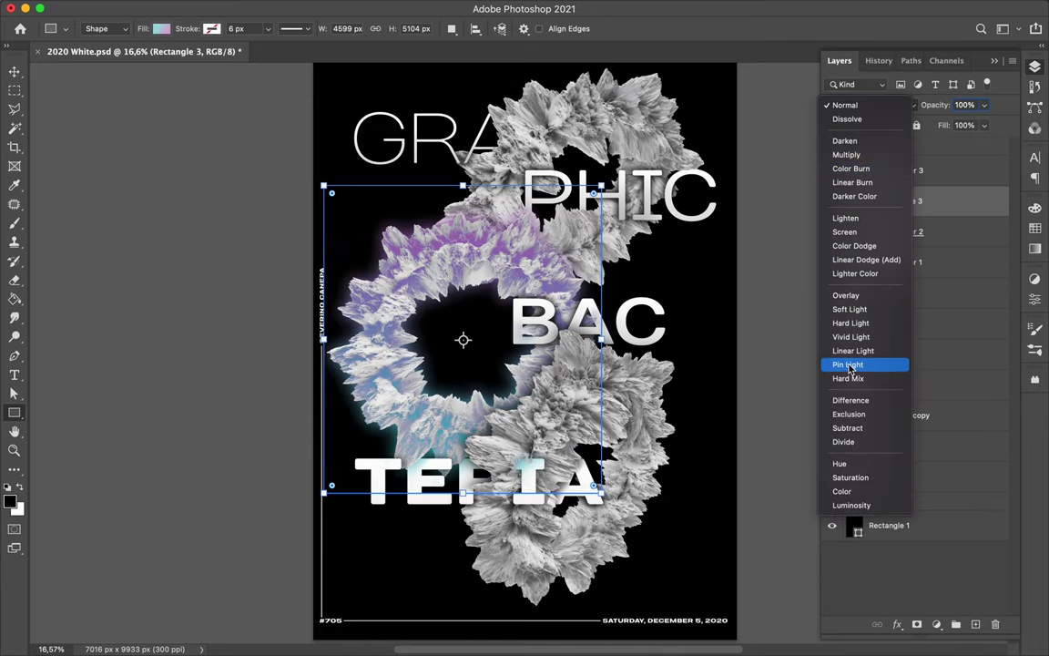
pyautogui.click(845, 296)
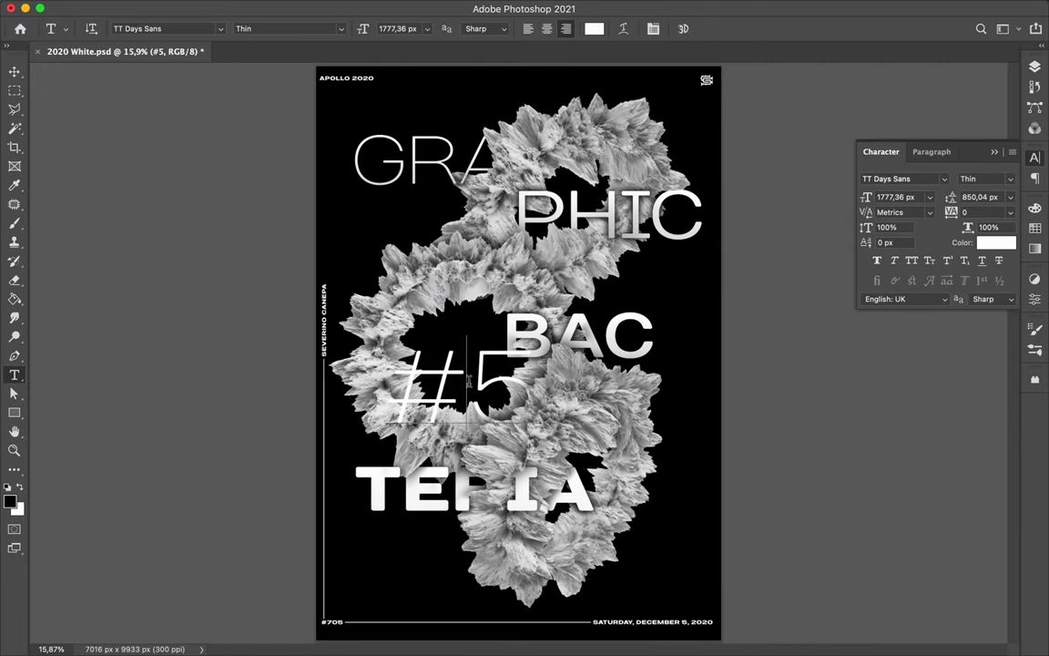
pyautogui.rightClick(947, 263)
pyautogui.click(888, 422)
pyautogui.rightClick(865, 264)
pyautogui.click(774, 555)
# - Target Layer 2's mask and set up the brush to mask around the 5
pyautogui.click(882, 201)
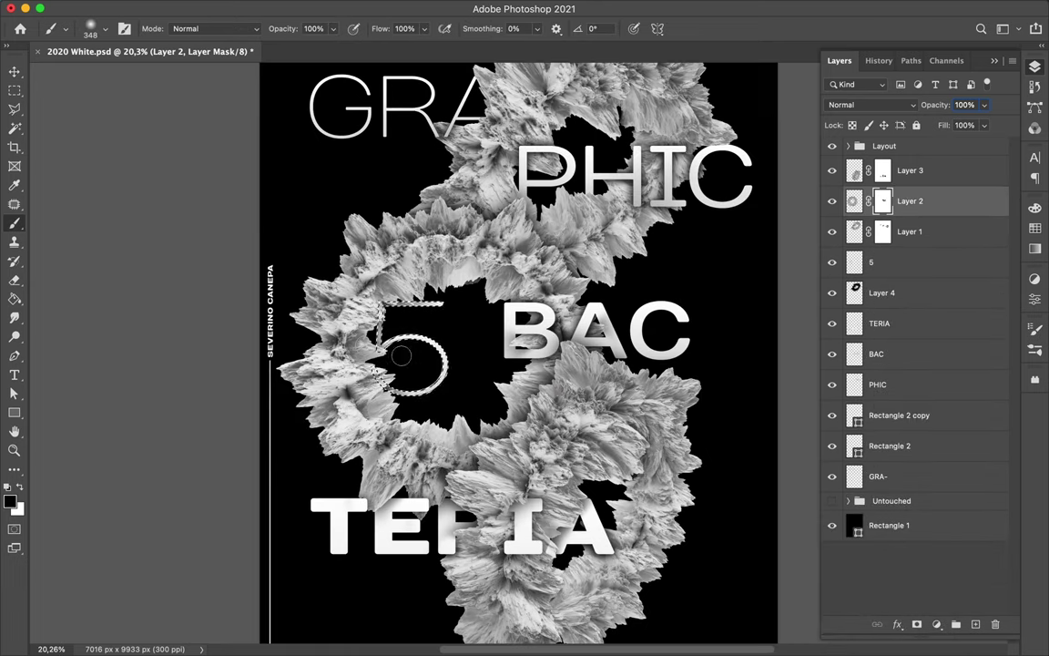
pyautogui.scroll(2, 464, 312)
pyautogui.scroll(-2, 464, 311)
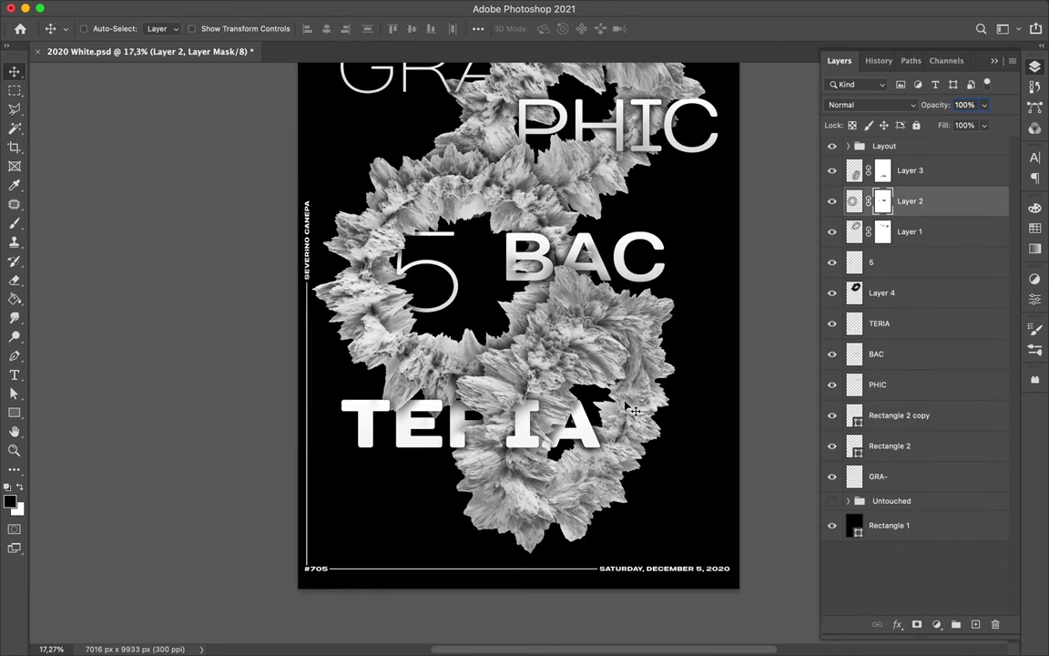
pyautogui.scroll(2, 464, 311)
pyautogui.scroll(2, 464, 311)
pyautogui.press('b')
pyautogui.click(99, 28)
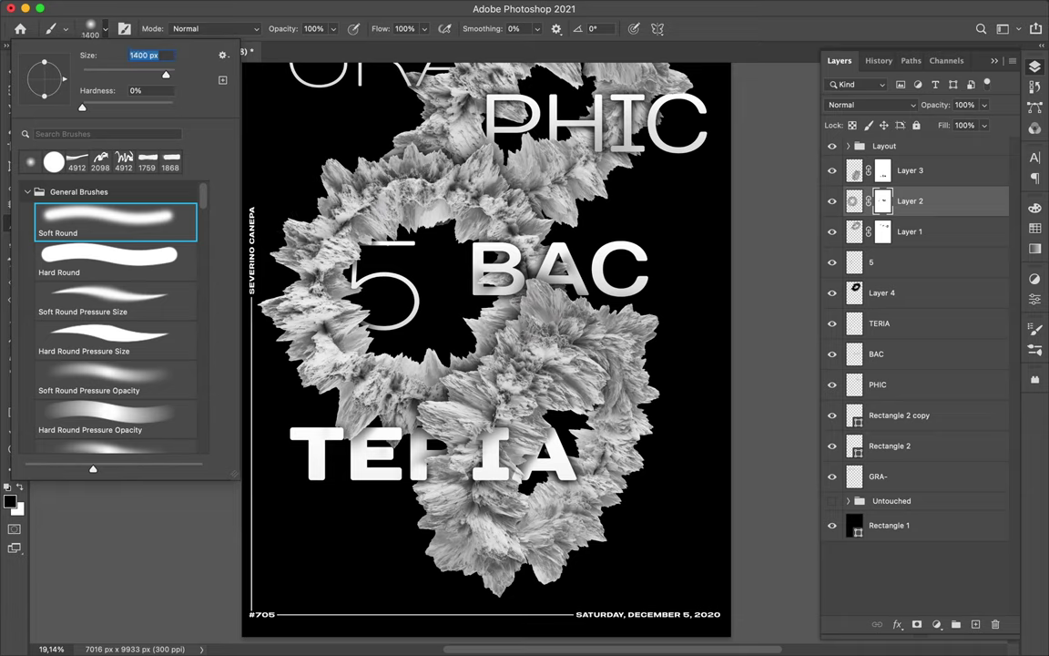
# - Add a cyan paint layer clipped to Layer 3 in Saturation blend mode
pyautogui.press('Escape')
pyautogui.click(975, 624)
pyautogui.click(9, 501)
pyautogui.click(692, 187)
pyautogui.press('Return')
pyautogui.click(869, 105)
pyautogui.click(774, 434)
# - Clip a colour layer to Layer 2 and add another Saturation layer above Layer 1
pyautogui.hotkey('alt', '[')
pyautogui.hotkey('alt', '[')
pyautogui.hotkey('ctrl', 'shift', 'alt', 'n')
pyautogui.hotkey('ctrl', 'alt', 'g')
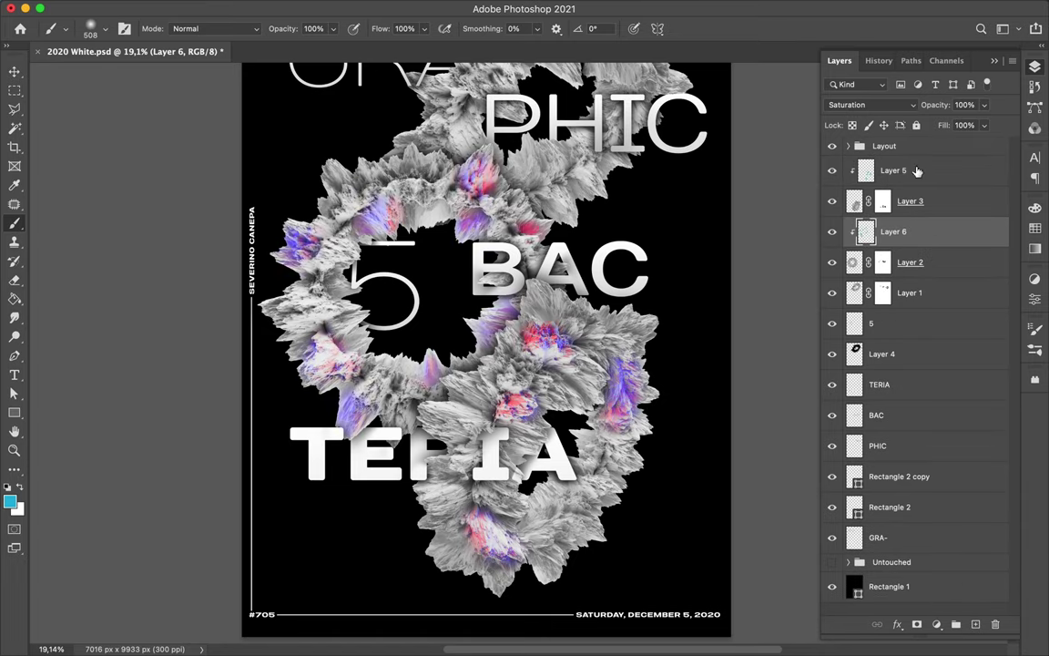
pyautogui.hotkey('alt', ']')
pyautogui.hotkey('alt', ']')
pyautogui.hotkey('alt', '[')
pyautogui.hotkey('alt', '[')
pyautogui.hotkey('alt', '[')
pyautogui.hotkey('alt', '[')
pyautogui.click(975, 623)
pyautogui.hotkey('shift', 'alt', 't')
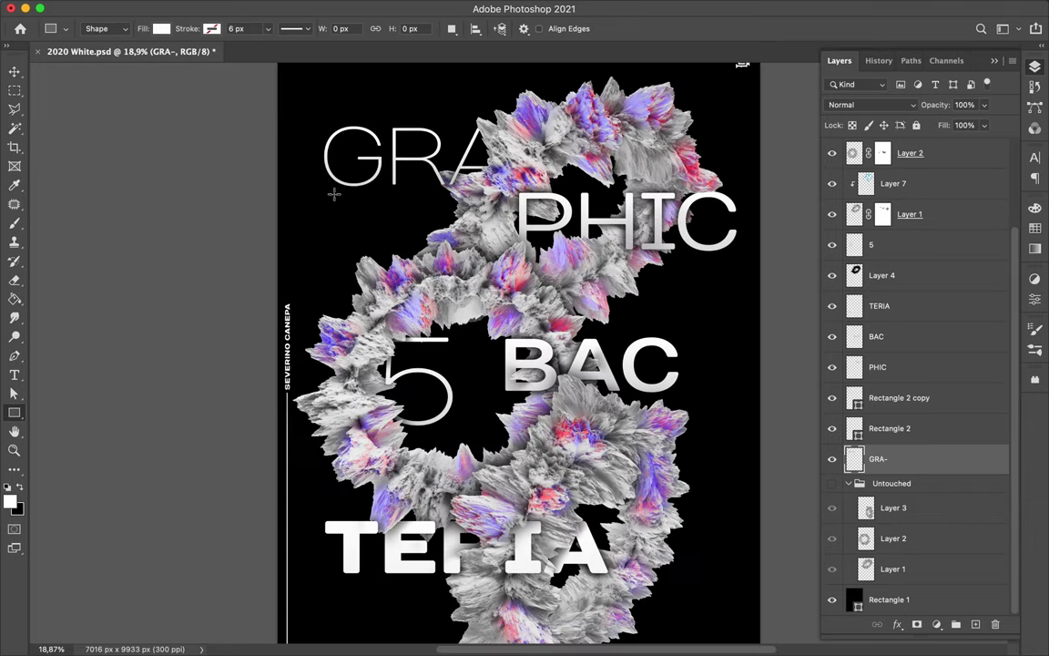
# - Draw a thin vertical bar above GRA and a small square beside it in lavender
pyautogui.moveTo(467, 164); pyautogui.dragTo(471, 189)
pyautogui.press('i')
pyautogui.click(544, 170)
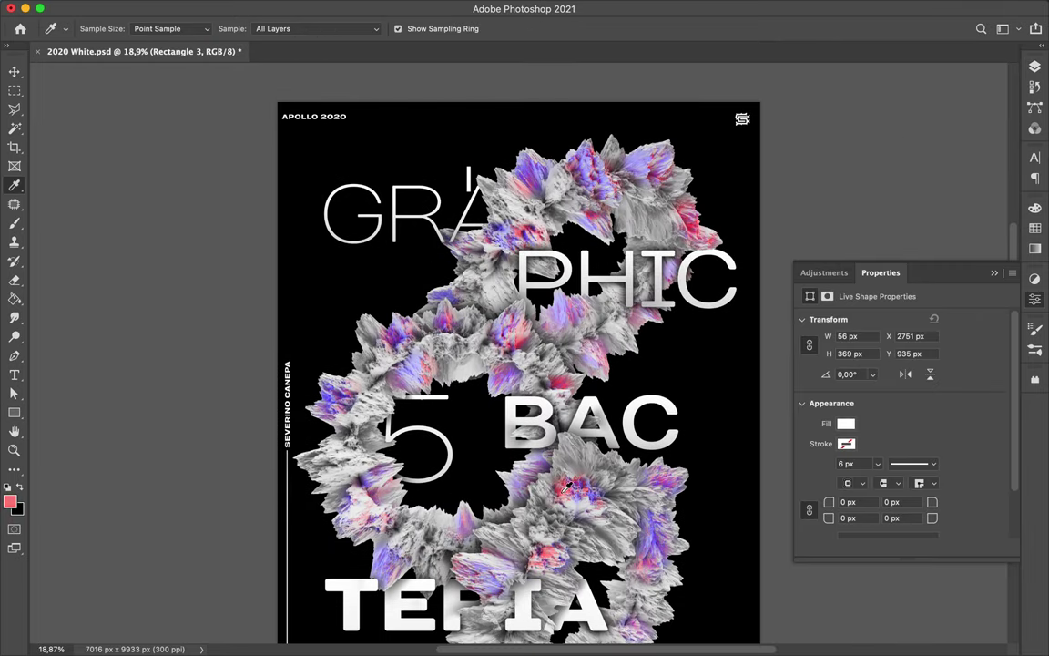
pyautogui.press('u')
pyautogui.moveTo(456, 122); pyautogui.dragTo(492, 146)
pyautogui.press('v')
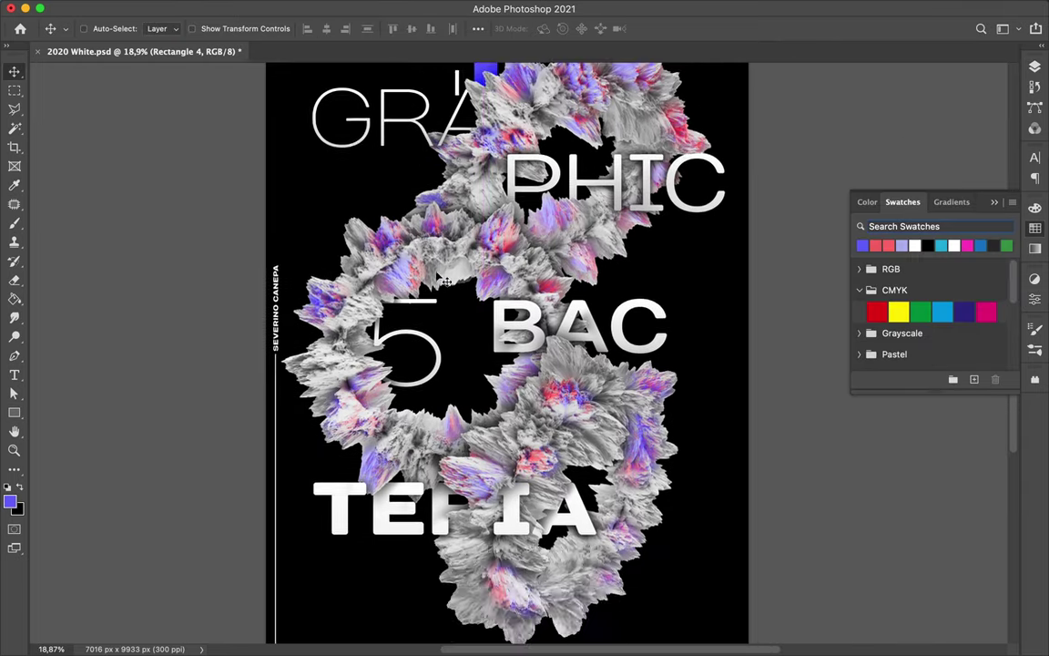
pyautogui.scroll(2, 653, 335)
pyautogui.scroll(5, 653, 335)
# - Draw a small triangle with the Triangle shape tool
pyautogui.press('u')
pyautogui.rightClick(13, 413)
pyautogui.click(83, 450)
pyautogui.scroll(-3, 534, 382)
pyautogui.scroll(2, 536, 203)
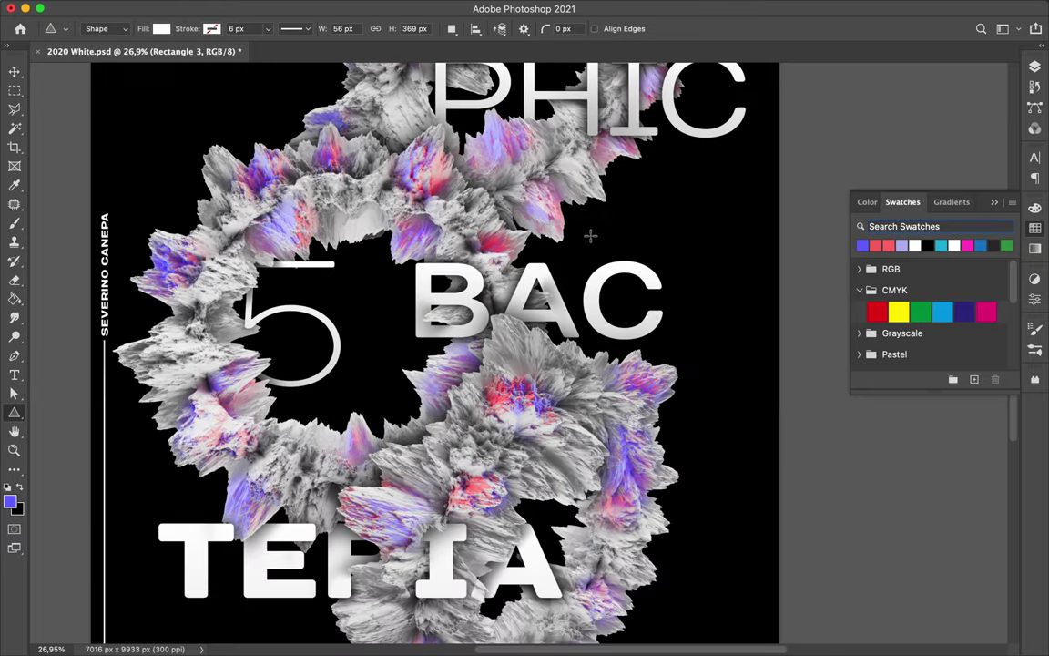
pyautogui.moveTo(582, 223); pyautogui.dragTo(600, 241)
# - Rotate the triangle to point right beside BAC
pyautogui.press('v')
pyautogui.scroll(-2, 515, 284)
pyautogui.scroll(-3, 542, 318)
pyautogui.hotkey('ctrl', 't')
pyautogui.moveTo(526, 298); pyautogui.dragTo(368, 349)
pyautogui.press('Return')
# - Deepen the torus contrast with a clipped Levels adjustment, duplicated twice
pyautogui.scroll(1, 425, 361)
pyautogui.scroll(-1, 426, 360)
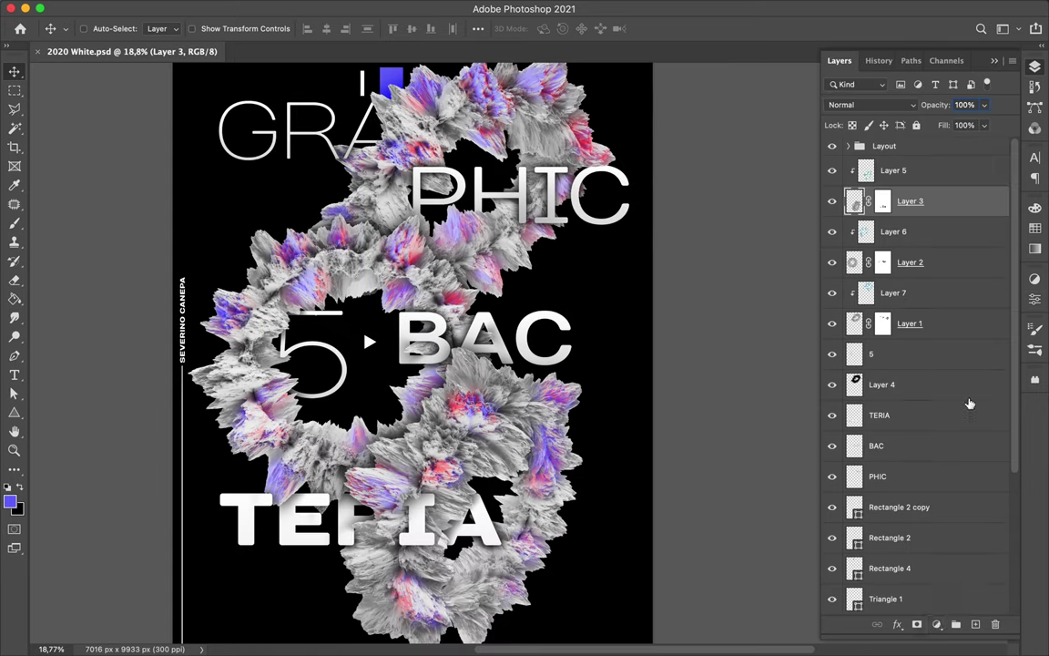
pyautogui.moveTo(824, 427); pyautogui.dragTo(890, 427)
pyautogui.moveTo(1000, 427); pyautogui.dragTo(983, 427)
pyautogui.hotkey('ctrl', 'j')
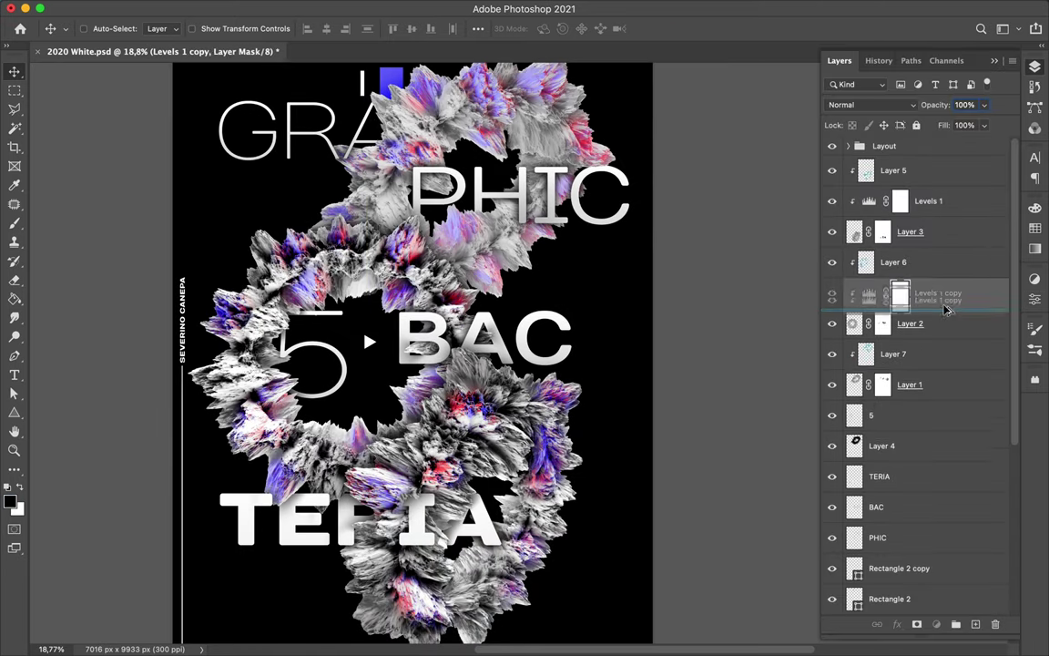
pyautogui.hotkey('ctrl', 'j')
# - Duplicate the triangle and place the copy beside TERIA
pyautogui.scroll(3, 452, 328)
pyautogui.hotkey('ctrl', 't')
pyautogui.press('Return')
pyautogui.scroll(-3, 432, 318)
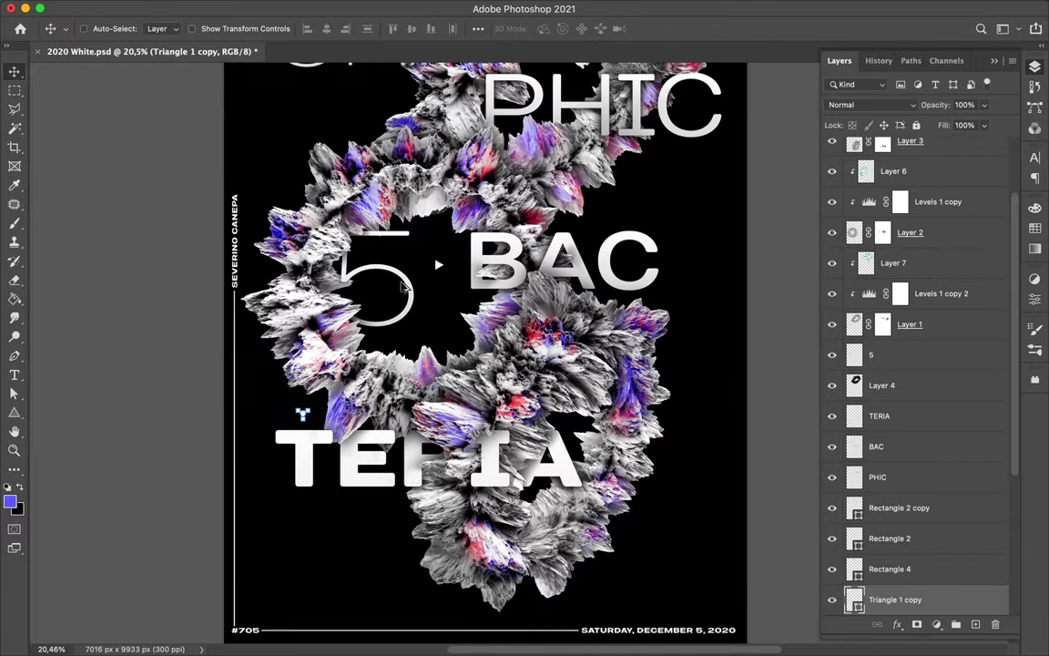
pyautogui.moveTo(423, 301); pyautogui.dragTo(398, 573)
pyautogui.press('Delete')
# - Paste the web address as a new text layer below TERIA
pyautogui.press('t')
pyautogui.click(273, 557)
pyautogui.hotkey('ctrl', 'v')
pyautogui.hotkey('ctrl', 'Return')
pyautogui.scroll(3, 910, 364)
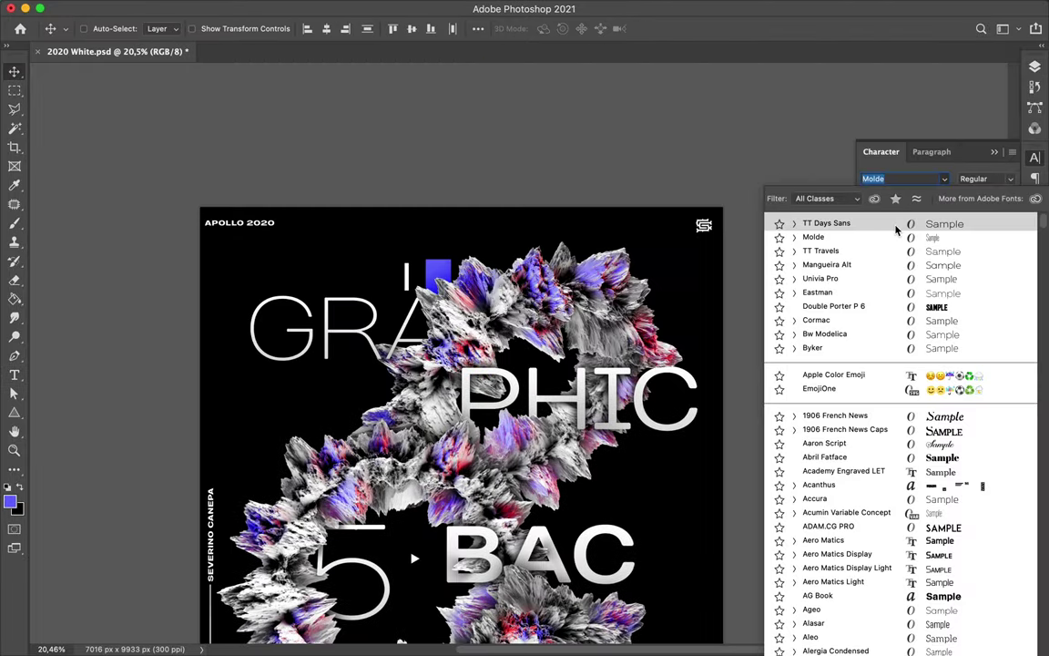
# - Adjust the bottom horizontal line and the vertical line with Free Transform
pyautogui.scroll(-5, 437, 364)
pyautogui.click(398, 529)
pyautogui.hotkey('ctrl', 't')
pyautogui.scroll(3, 398, 529)
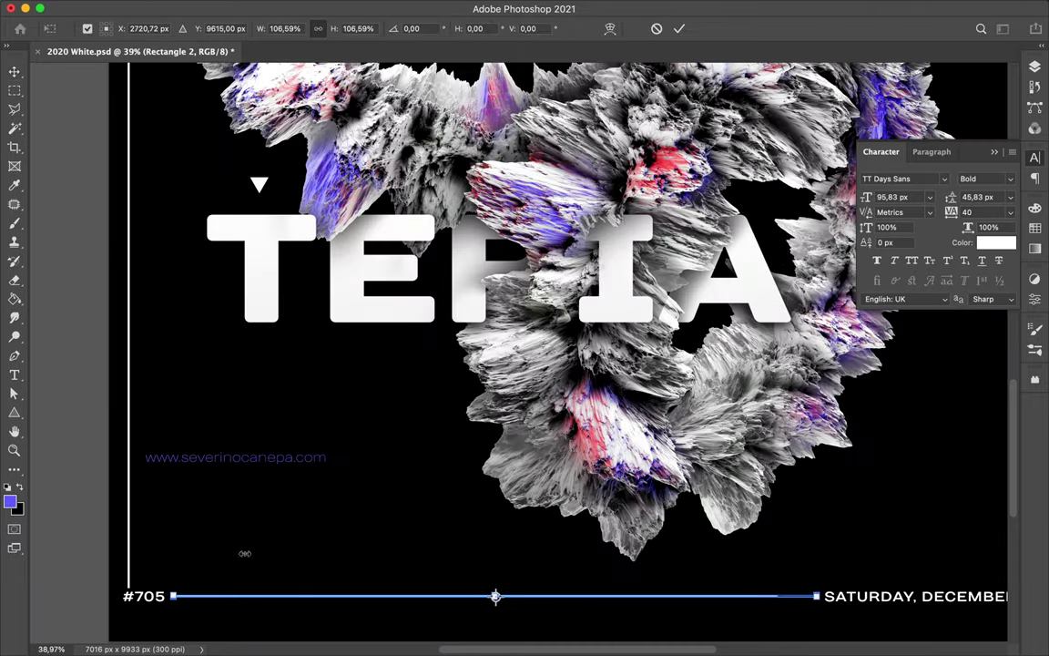
pyautogui.press('Return')
pyautogui.keyDown('ctrl'); pyautogui.click(137, 546); pyautogui.keyUp('ctrl')
pyautogui.hotkey('ctrl', 't')
pyautogui.scroll(3, 137, 365)
pyautogui.press('Return')
pyautogui.scroll(-2, 100, 241)
# - Rotate the web address vertically and place it along the left rule beside #705
pyautogui.moveTo(454, 575)
pyautogui.mouseDown()
pyautogui.moveTo(387, 544)
pyautogui.moveTo(362, 603)
pyautogui.mouseUp()
pyautogui.hotkey('ctrl', 't')
pyautogui.press('Return')
pyautogui.moveTo(301, 547); pyautogui.dragTo(297, 462)
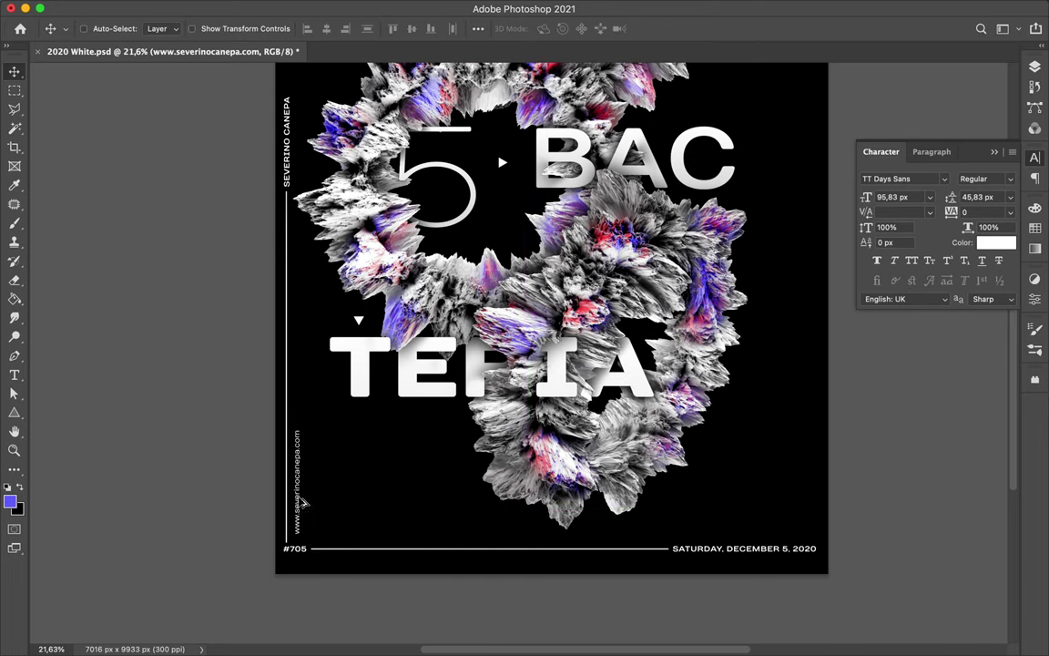
# - Copy the web address, rotate it horizontal, and retype it as SECOND YEAR at lower left
pyautogui.hotkey('ctrl', 't')
pyautogui.moveTo(791, 469); pyautogui.dragTo(815, 435)
pyautogui.press('Return')
pyautogui.doubleClick(804, 444)
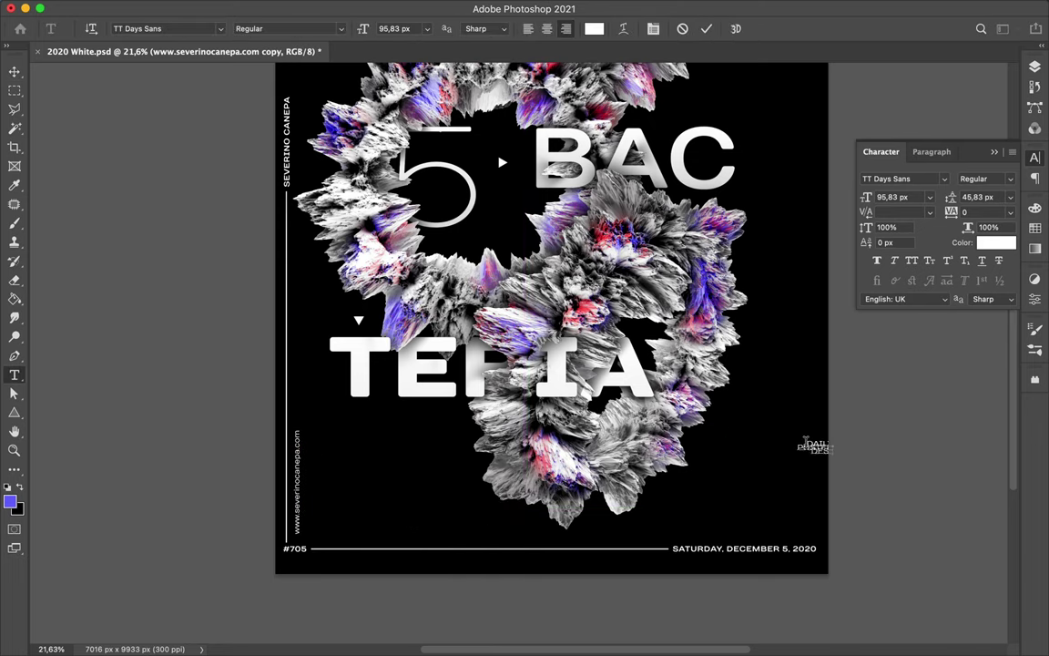
pyautogui.moveTo(805, 446); pyautogui.dragTo(437, 475)
pyautogui.click(437, 479)
pyautogui.write('SECOND YEAR')
pyautogui.hotkey('ctrl', 'Return')
# - Change the line spacing of the SECOND YEAR text in Character settings
pyautogui.press('v')
pyautogui.click(880, 151)
pyautogui.click(991, 198)
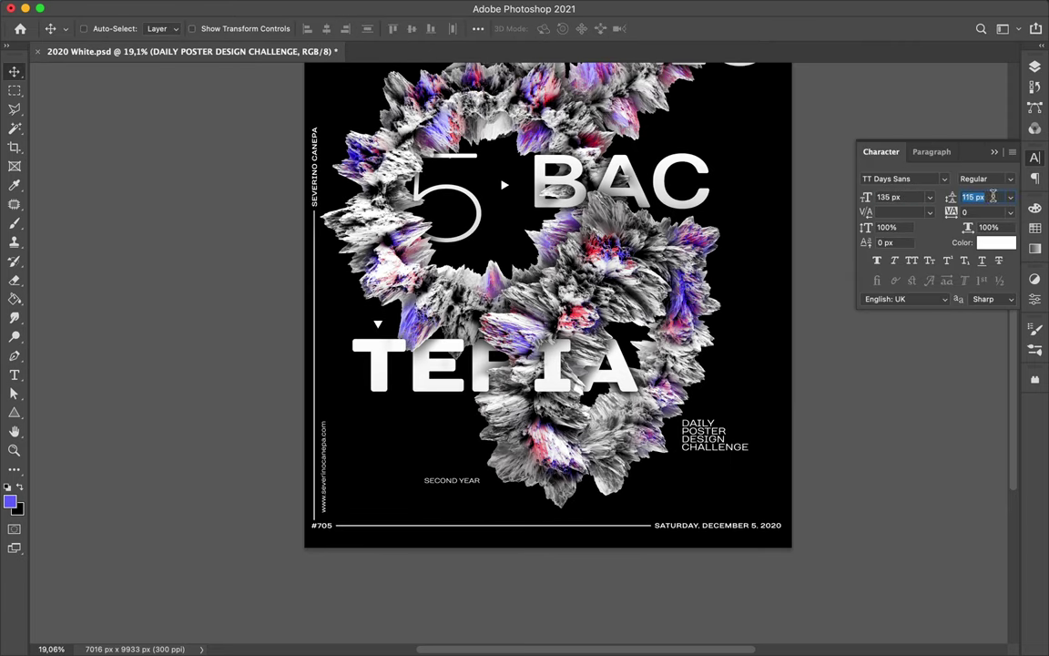
pyautogui.scroll(-2, 388, 453)
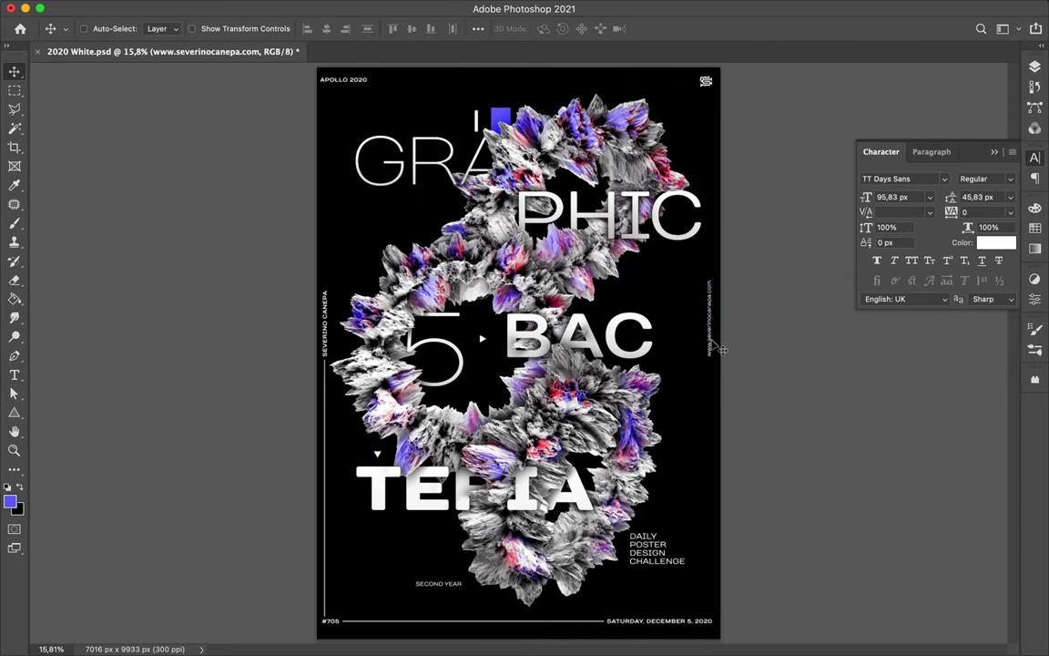
pyautogui.press('t')
pyautogui.scroll(2, 328, 155)
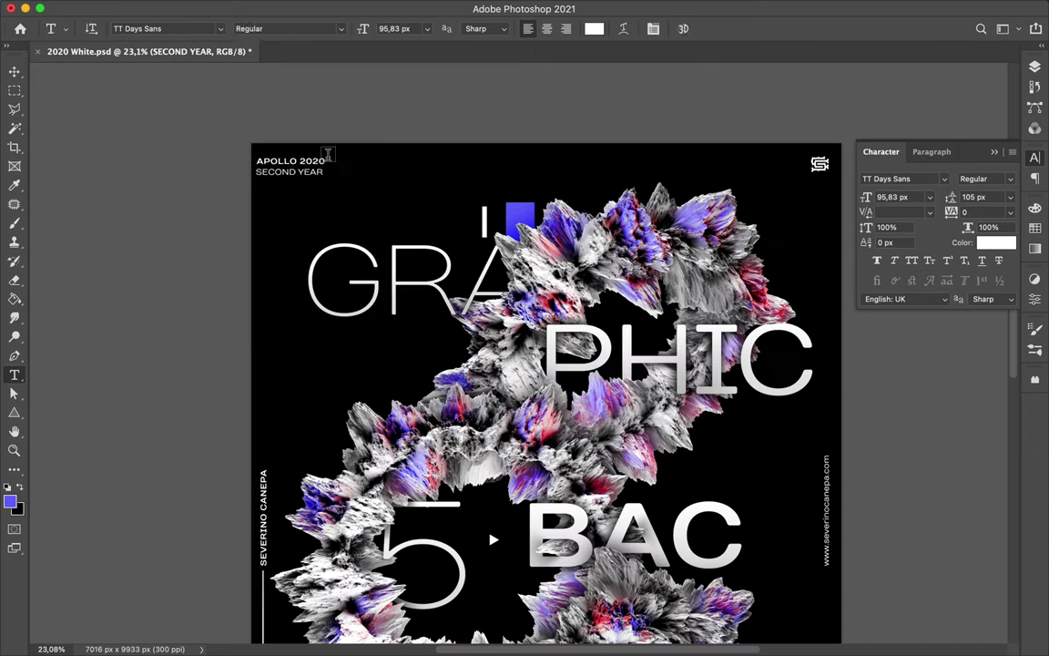
# - Set SECOND YEAR in Italic under APOLLO 2020
pyautogui.hotkey('ctrl', 'Return')
pyautogui.press('v')
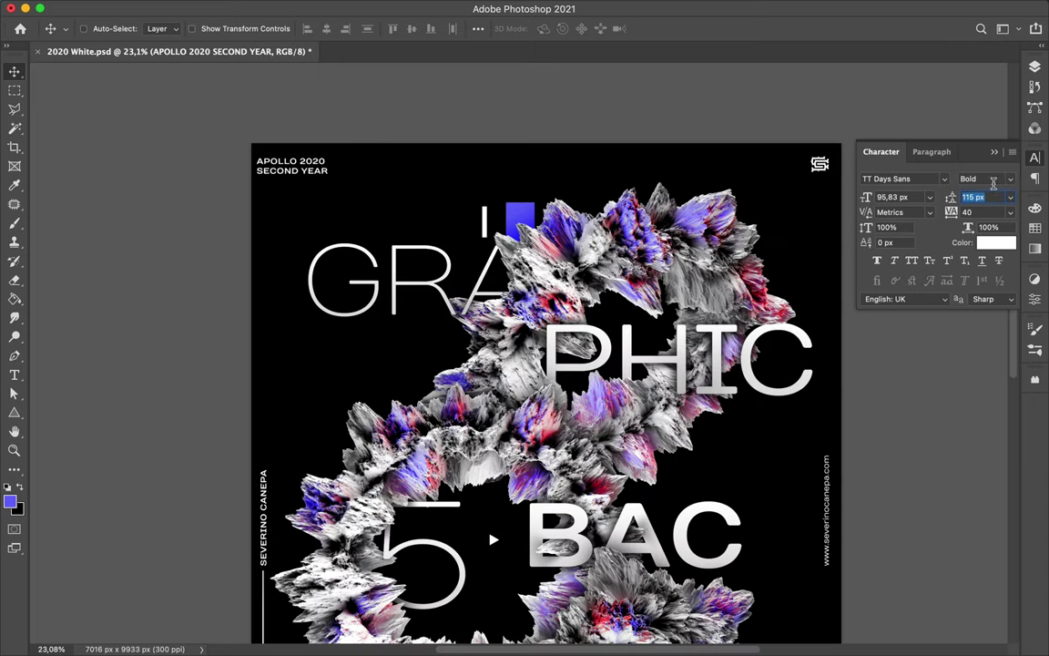
pyautogui.click(993, 179)
pyautogui.click(979, 222)
# - Copy the web address to the top right and retype it as the My Monogram Logo label
pyautogui.moveTo(587, 194); pyautogui.dragTo(613, 149)
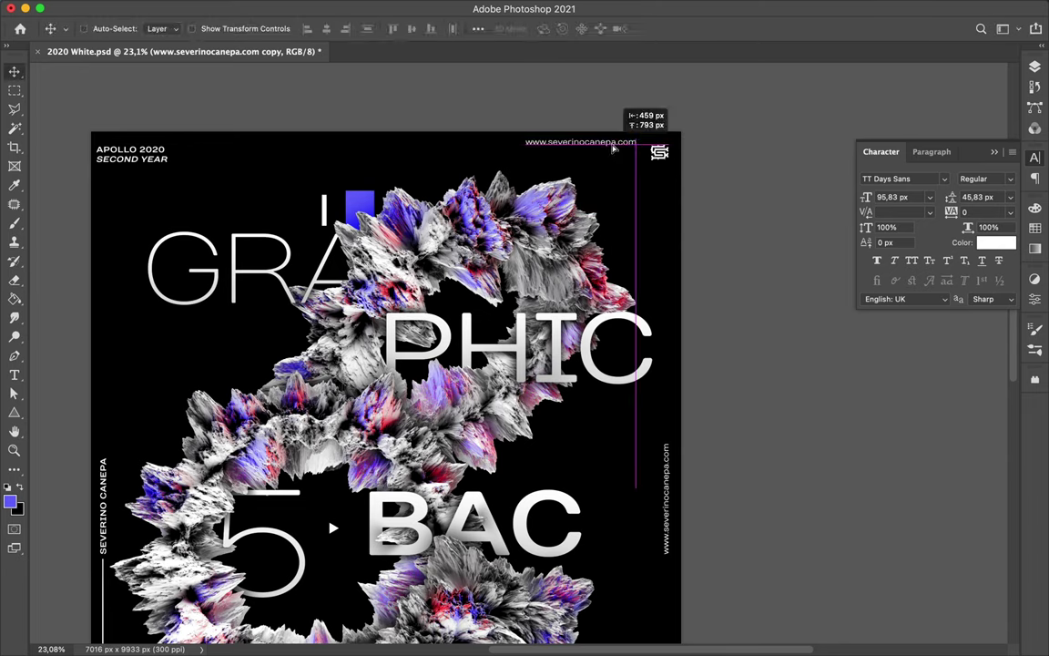
pyautogui.doubleClick(613, 148)
pyautogui.hotkey('ctrl', 'a')
pyautogui.write('MYm')
pyautogui.press('Return')
pyautogui.write('Logo')
pyautogui.hotkey('ctrl', 'Return')
pyautogui.press('v')
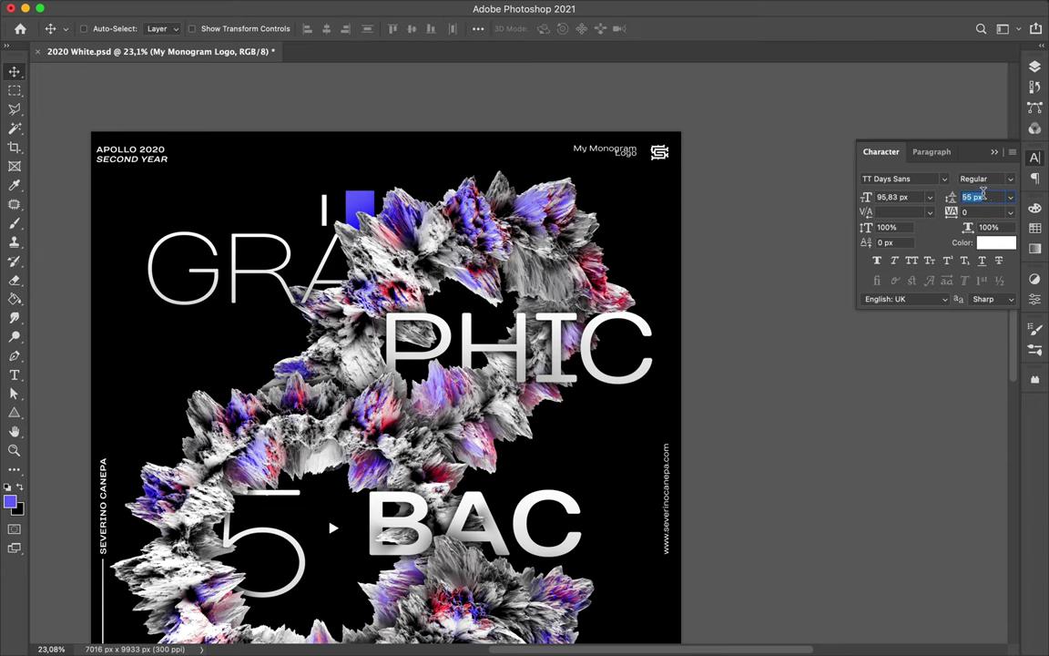
pyautogui.scroll(2, 638, 157)
# - Insert the • glyph into the label to form S•C
pyautogui.press('u')
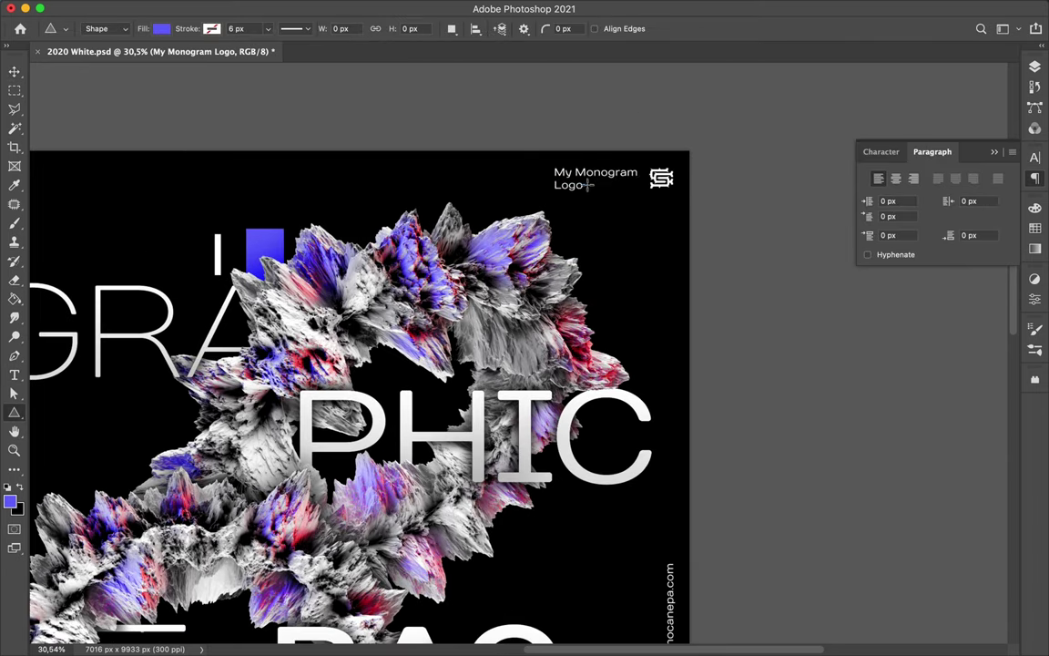
pyautogui.click(264, 9)
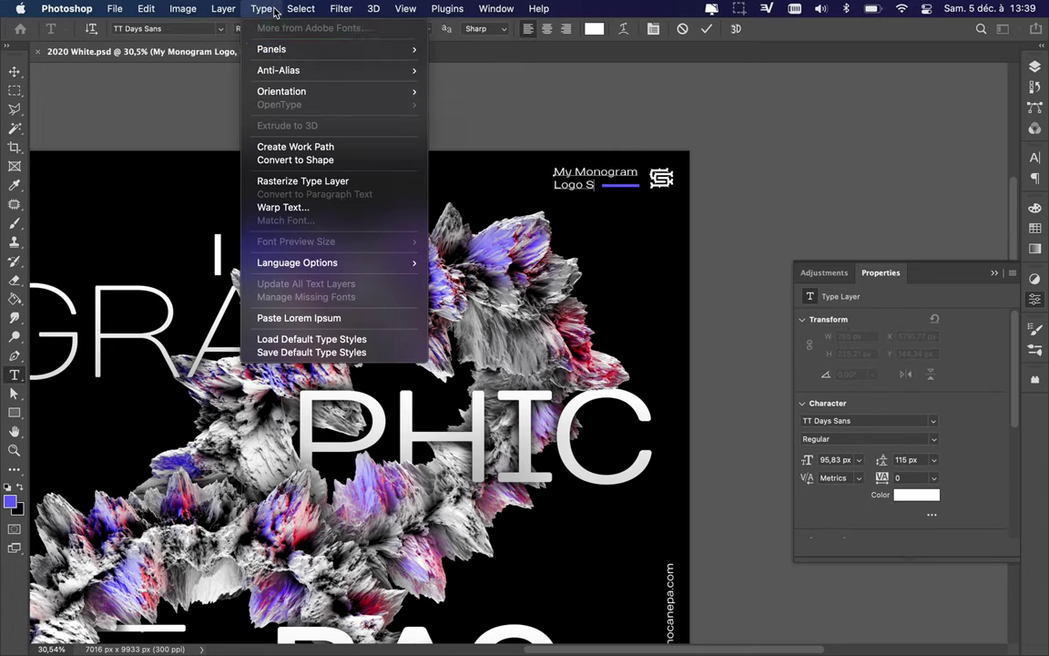
pyautogui.click(437, 102)
pyautogui.scroll(-1, 565, 433)
pyautogui.scroll(-2, 565, 434)
pyautogui.click(556, 152)
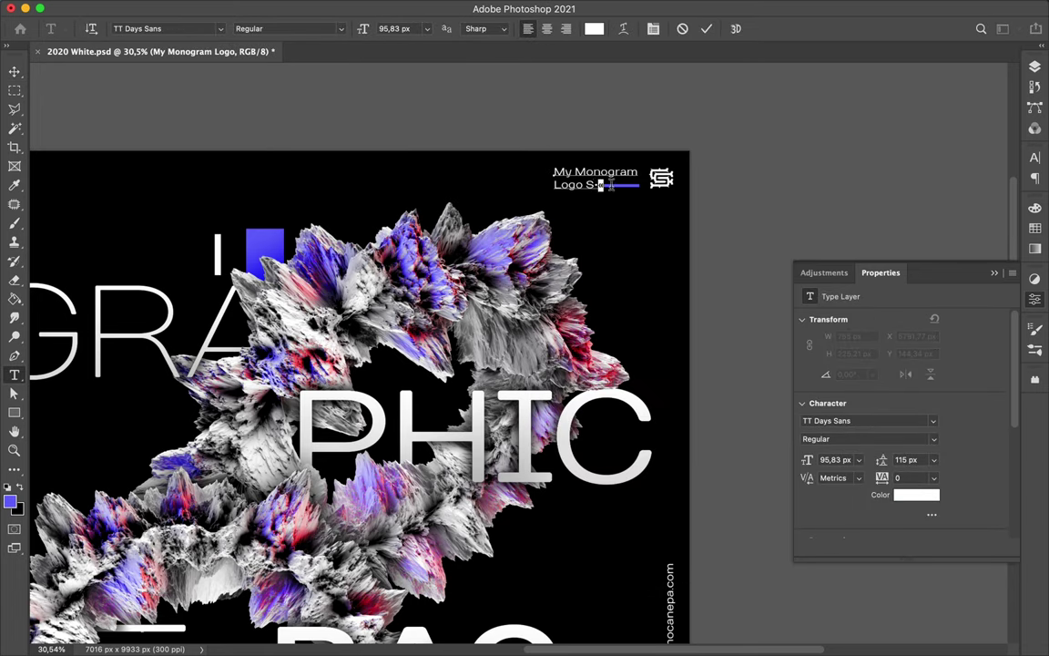
pyautogui.press('v')
pyautogui.scroll(3, 569, 167)
# - Shrink the blue rectangle into a short dash beside the label and save the poster
pyautogui.hotkey('ctrl', 't')
pyautogui.moveTo(612, 118); pyautogui.dragTo(583, 118)
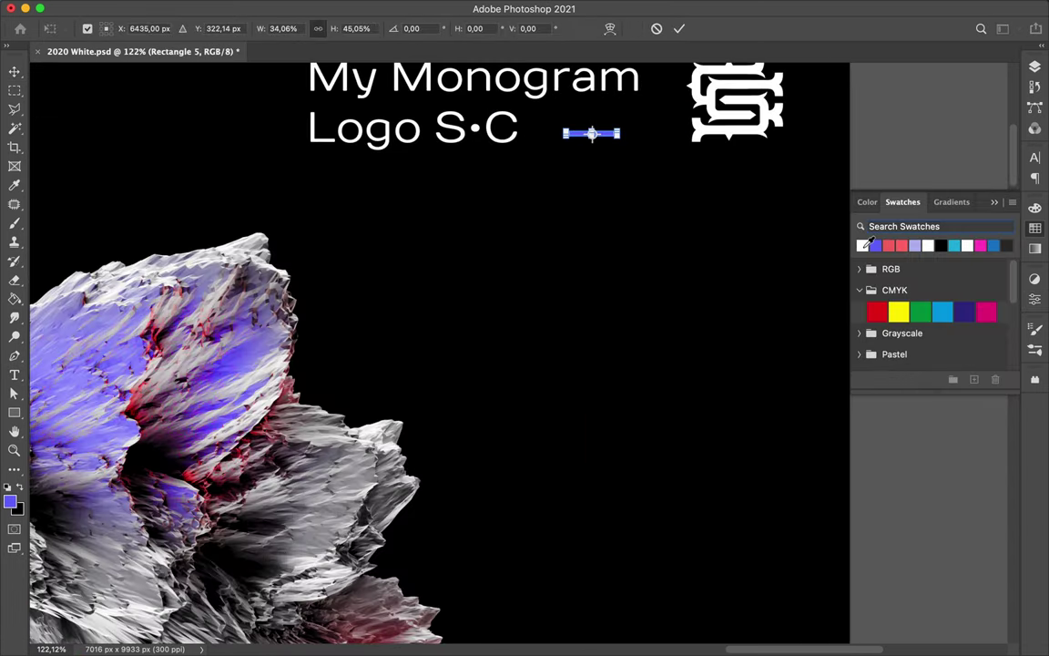
pyautogui.press('Return')
pyautogui.hotkey('ctrl', '0')
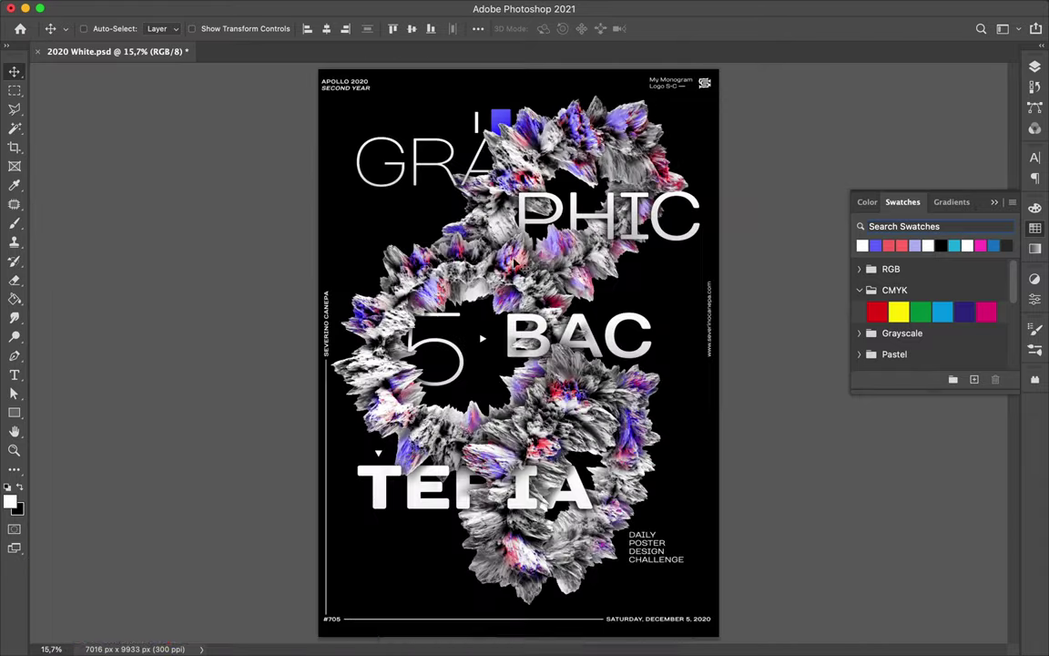
pyautogui.hotkey('ctrl', 's')
pyautogui.click(266, 535)
# - Set Layer 4 to Normal blending and move it and the rectangle layers lower
pyautogui.scroll(-2, 454, 323)
pyautogui.click(865, 105)
pyautogui.click(845, 14)
pyautogui.moveTo(996, 276); pyautogui.dragTo(835, 569)
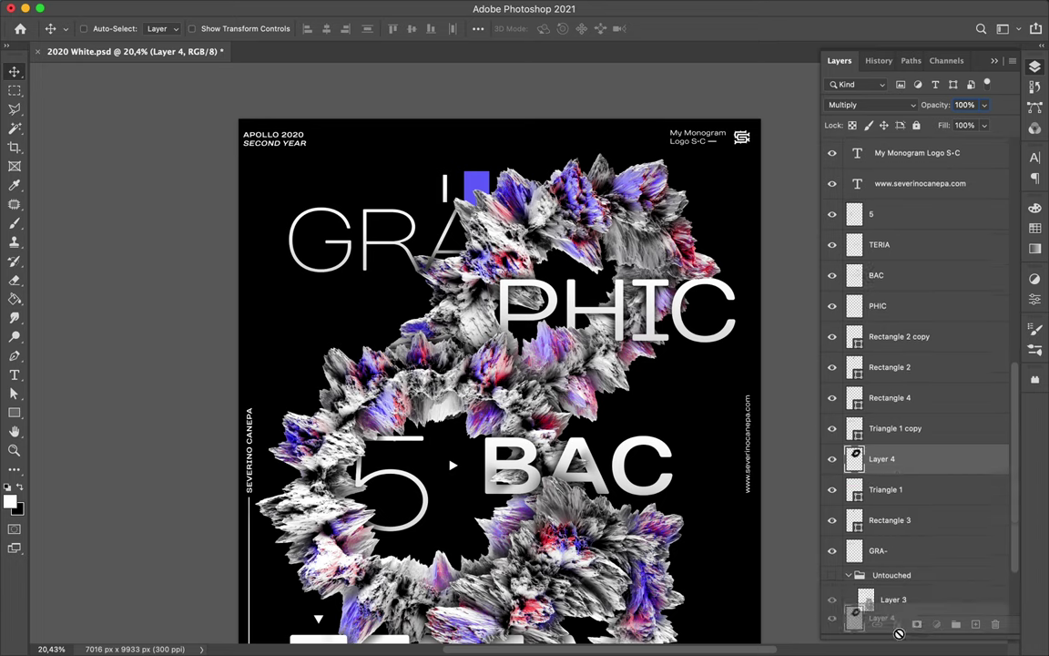
pyautogui.moveTo(888, 306)
pyautogui.mouseDown()
pyautogui.moveTo(907, 615)
pyautogui.moveTo(907, 582)
pyautogui.mouseUp()
# - Copy the bottom line up to form a thin rule across the top of the poster
pyautogui.scroll(-3, 455, 346)
pyautogui.scroll(1, 455, 346)
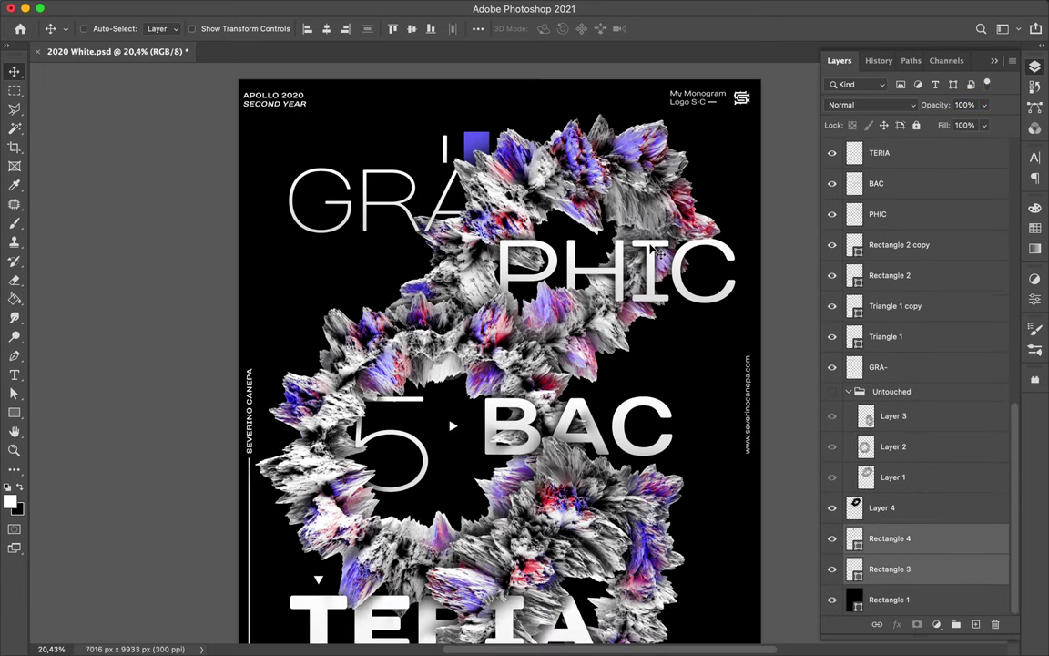
pyautogui.scroll(-3, 496, 561)
pyautogui.moveTo(496, 562); pyautogui.dragTo(538, 116)
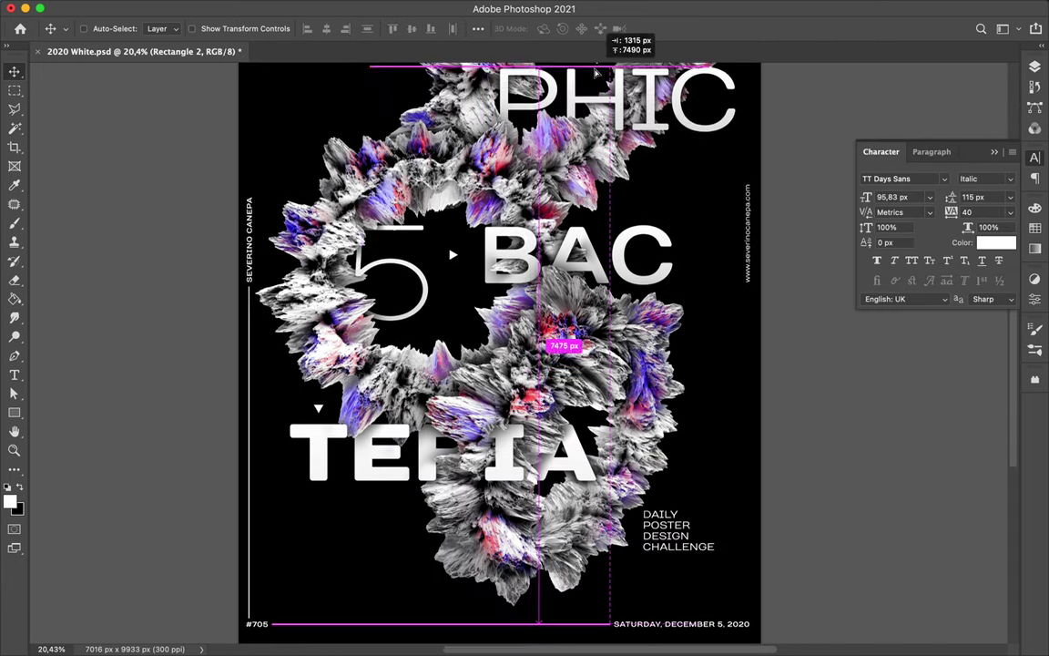
pyautogui.scroll(2, 539, 118)
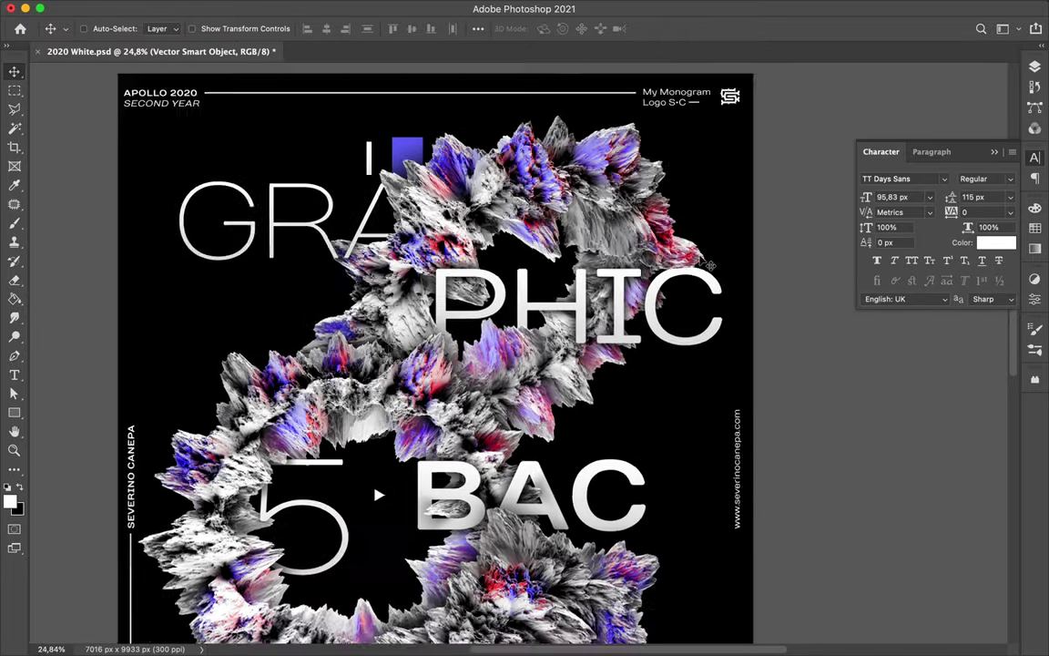
pyautogui.click(365, 576)
pyautogui.scroll(5, 364, 576)
pyautogui.scroll(-3, 537, 387)
# - Create a SWISS MADE text layer from a duplicated text layer
pyautogui.press('u')
pyautogui.scroll(-3, 395, 382)
pyautogui.scroll(-3, 395, 382)
pyautogui.scroll(2, 345, 480)
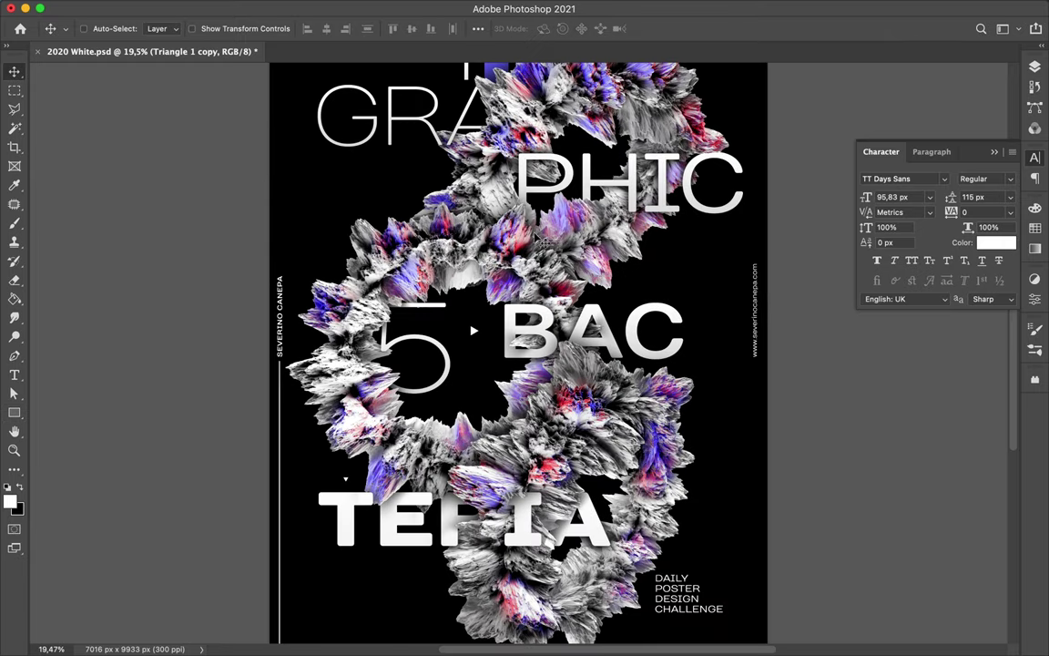
pyautogui.press('v')
pyautogui.scroll(2, 345, 480)
pyautogui.moveTo(674, 601); pyautogui.dragTo(726, 324)
pyautogui.hotkey('ctrl', 'Return')
# - Rotate SWISS MADE 90° and place it vertically beneath TEPIA
pyautogui.moveTo(607, 256); pyautogui.dragTo(682, 374)
pyautogui.hotkey('ctrl', 't')
pyautogui.press('Return')
pyautogui.scroll(-3, 358, 499)
pyautogui.moveTo(364, 528); pyautogui.dragTo(358, 499)
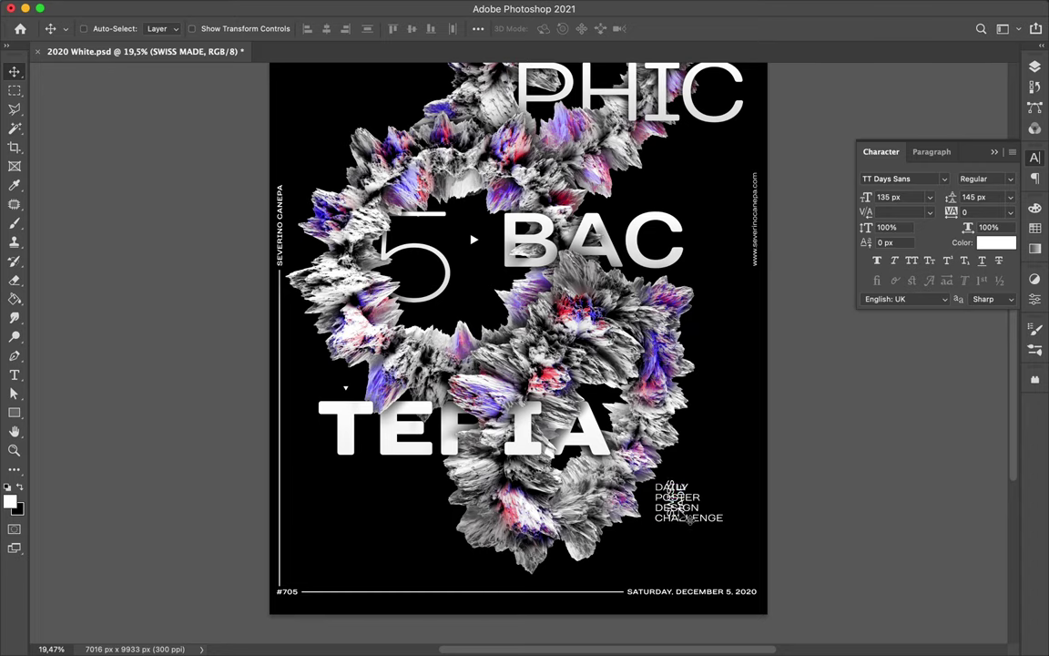
pyautogui.scroll(5, 351, 517)
# - Select the short white diagonal line and duplicate it with an offset, repeating the copy
pyautogui.press('a')
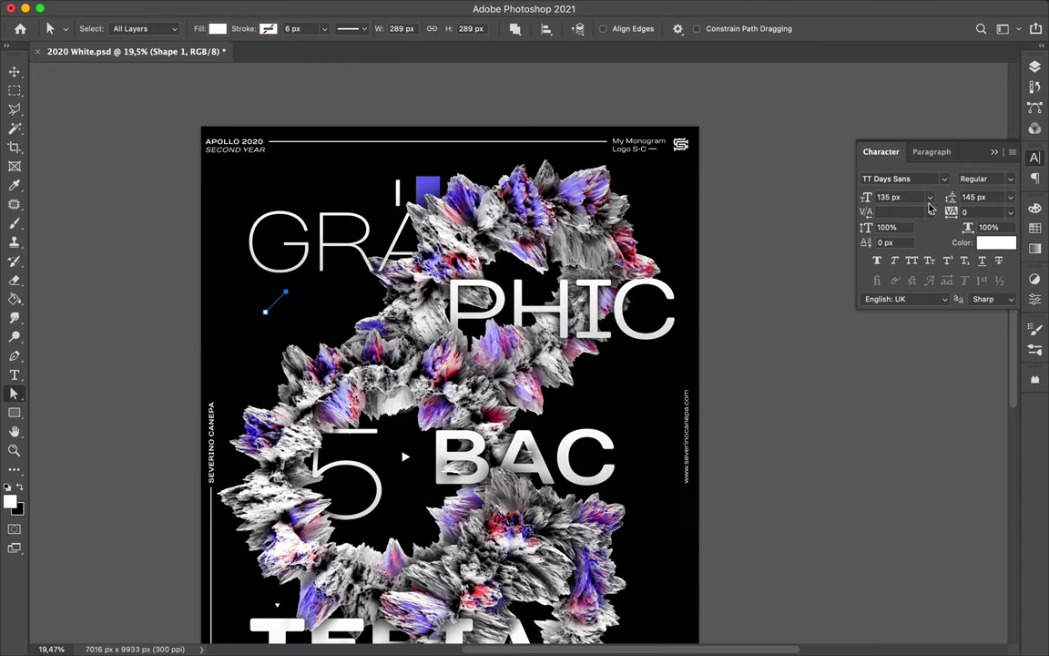
pyautogui.click(268, 28)
pyautogui.press('Escape')
pyautogui.press('v')
pyautogui.scroll(3, 218, 273)
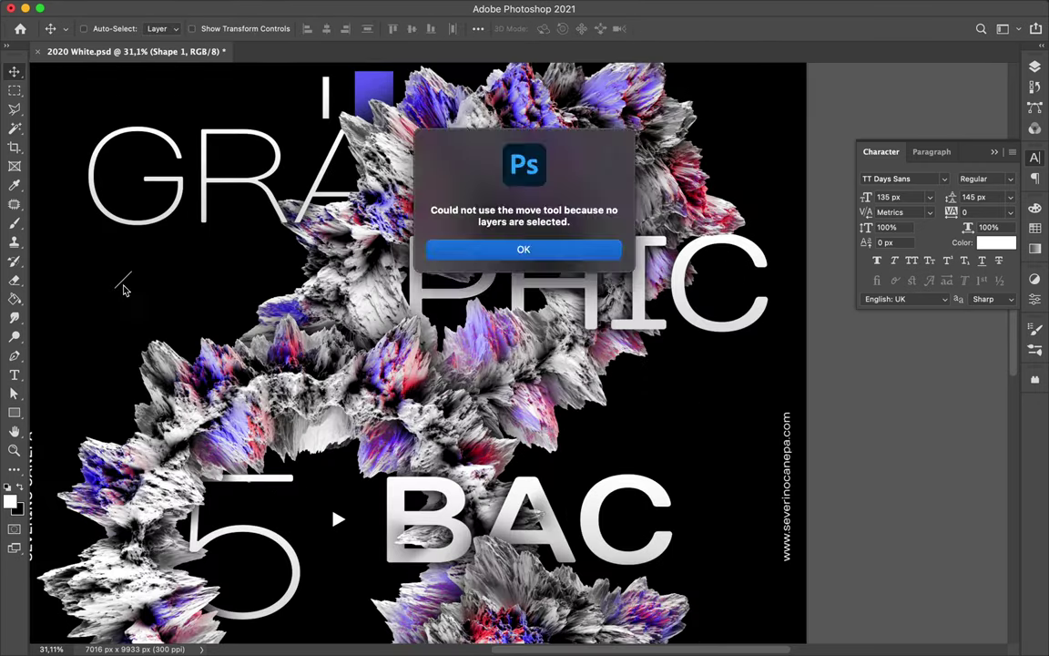
pyautogui.press('Return')
pyautogui.scroll(2, 219, 273)
pyautogui.press('F7')
# - Spread the line copies into upper-left hatch stripes, then group and duplicate them
pyautogui.moveTo(216, 273); pyautogui.dragTo(218, 286)
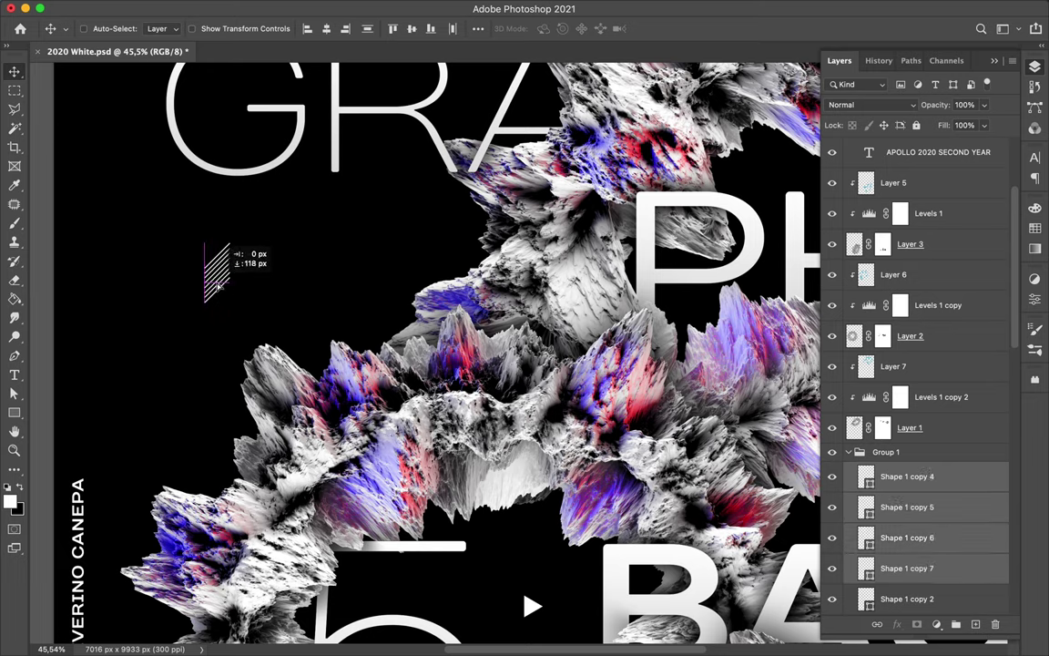
pyautogui.press('a')
pyautogui.scroll(-2, 338, 373)
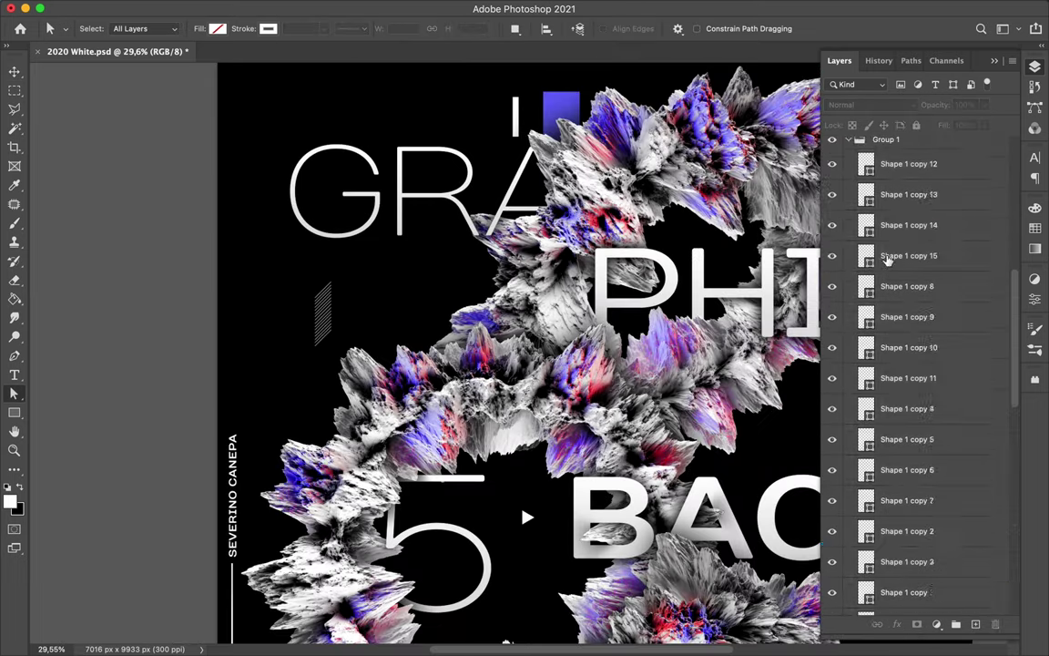
pyautogui.click(338, 373)
pyautogui.press('v')
pyautogui.hotkey('ctrl', 'j')
# - Move the duplicated hatch group to the poster's right edge and ungroup it
pyautogui.scroll(-2, 338, 373)
pyautogui.click(146, 9)
pyautogui.press('Escape')
pyautogui.scroll(-2, 607, 339)
pyautogui.moveTo(607, 338)
pyautogui.mouseDown()
pyautogui.moveTo(689, 464)
pyautogui.moveTo(719, 466)
pyautogui.mouseUp()
pyautogui.click(848, 508)
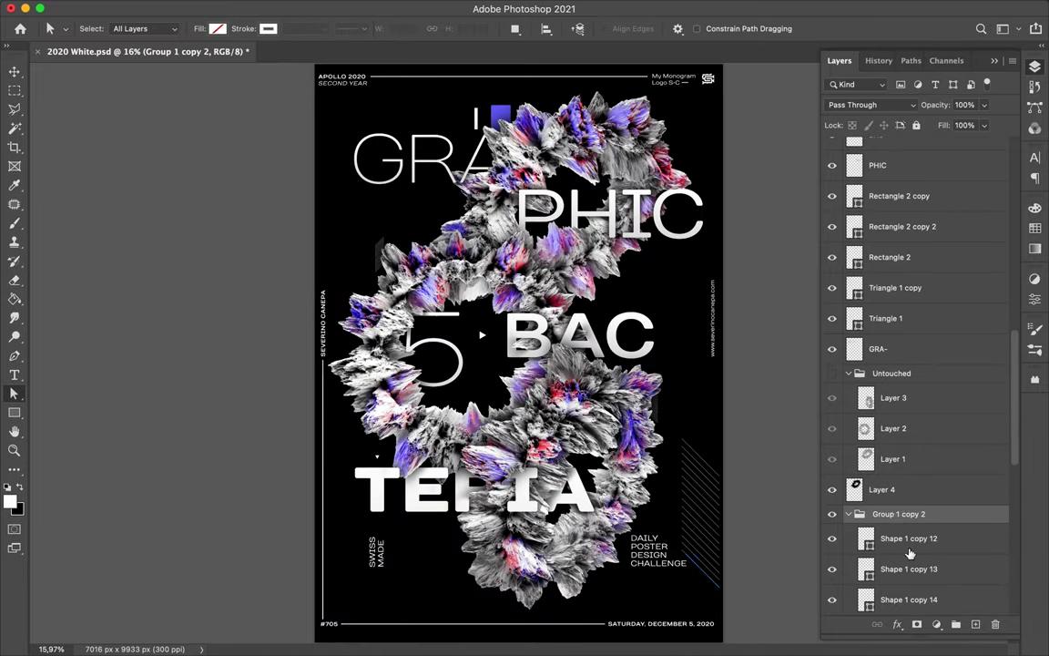
pyautogui.hotkey('ctrl', 'shift', 'g')
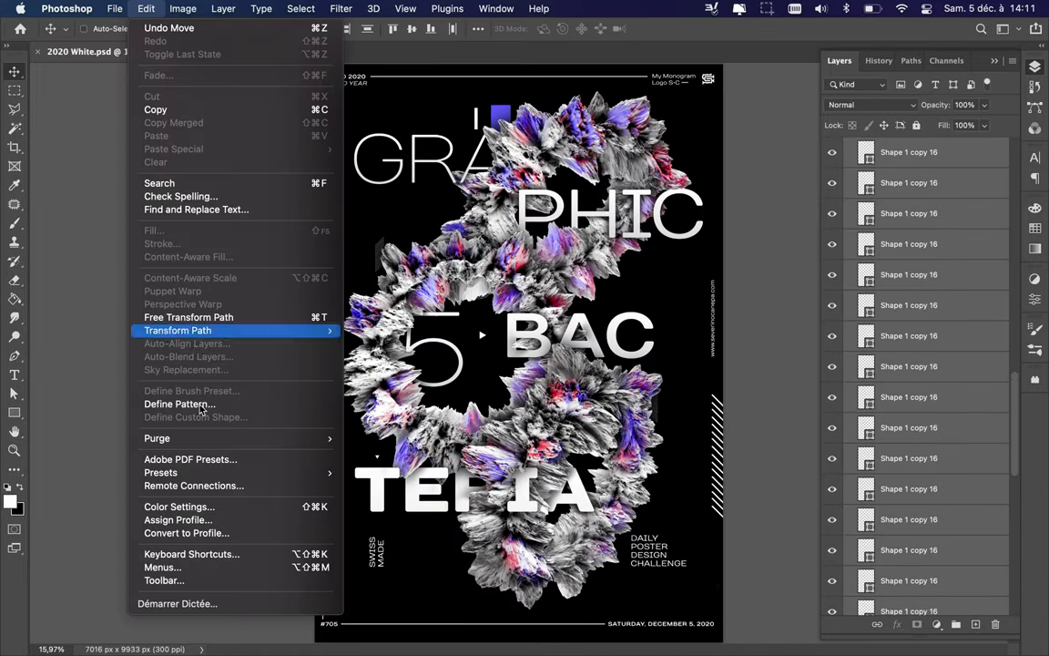
# - Transform the right-edge stripe paths to run down the edge
pyautogui.click(145, 9)
pyautogui.moveTo(177, 330)
pyautogui.click(328, 238)
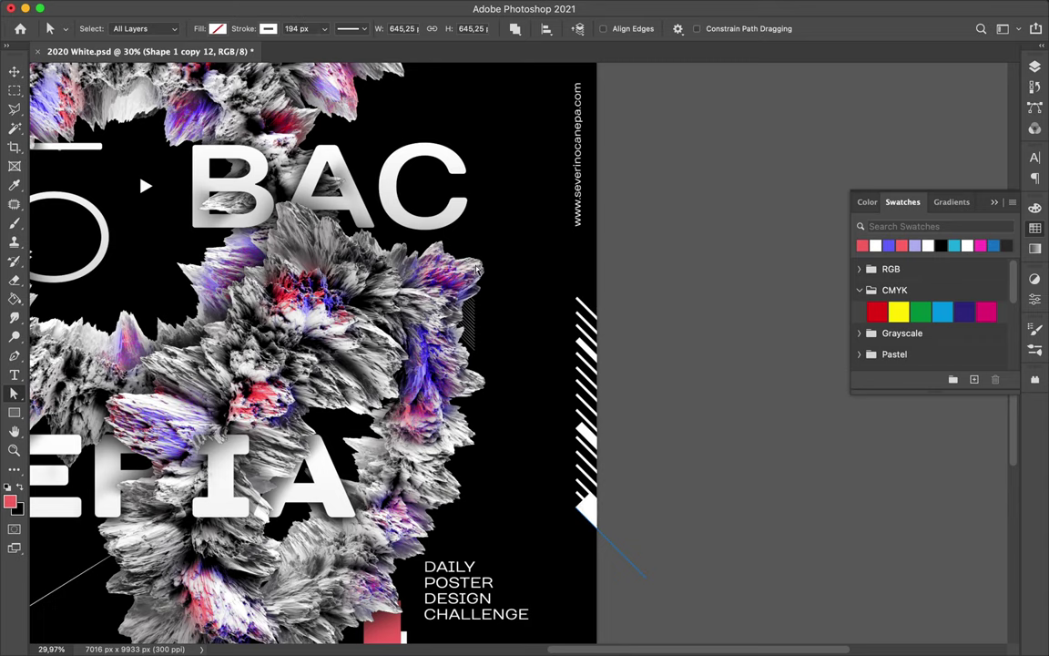
pyautogui.press('v')
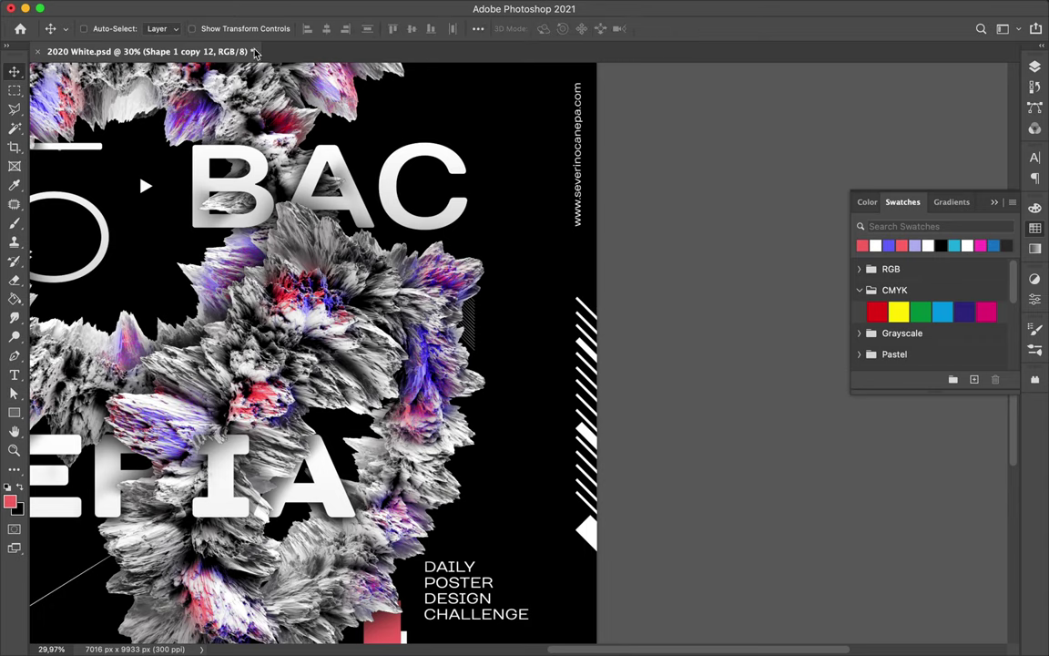
# - Fit the whole poster in view and save it
pyautogui.press('super+0')
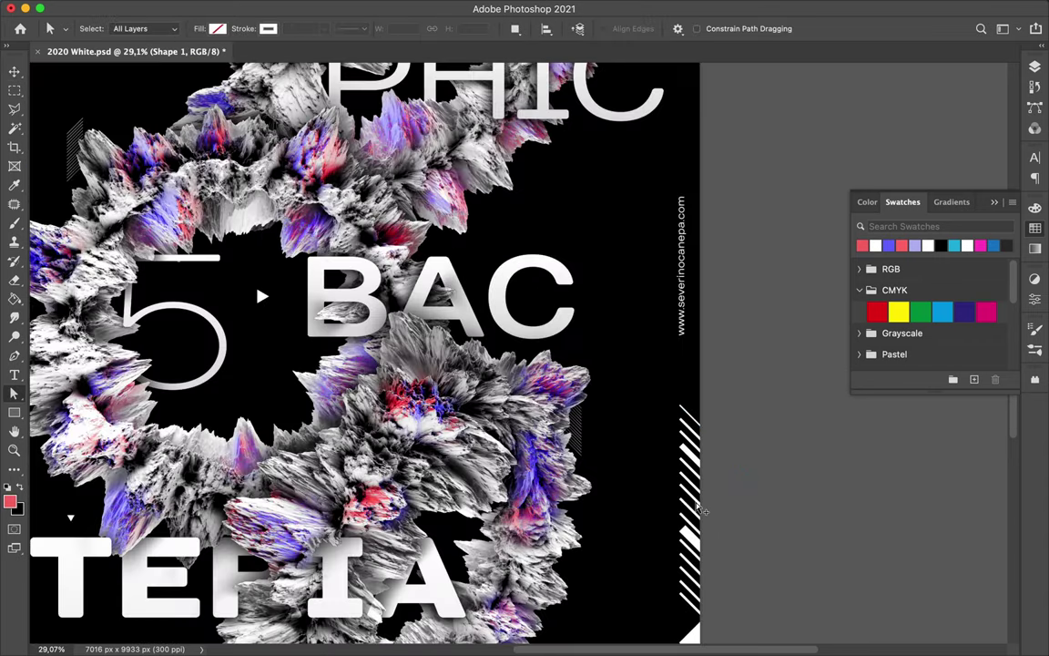
pyautogui.press('v')
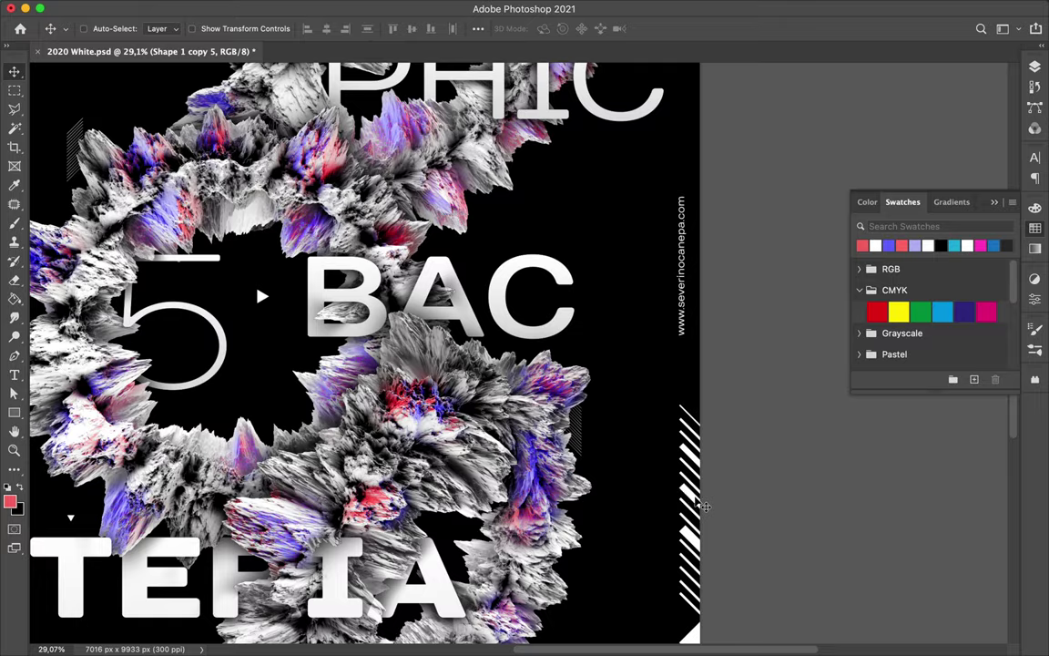
pyautogui.press('super+0')
pyautogui.press('super+s')
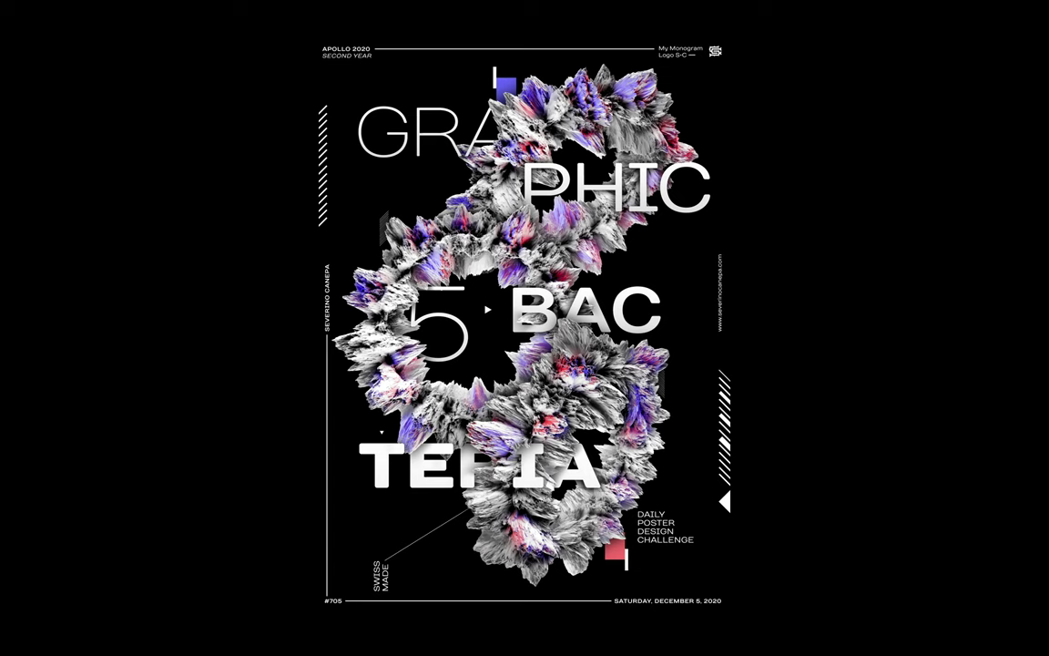